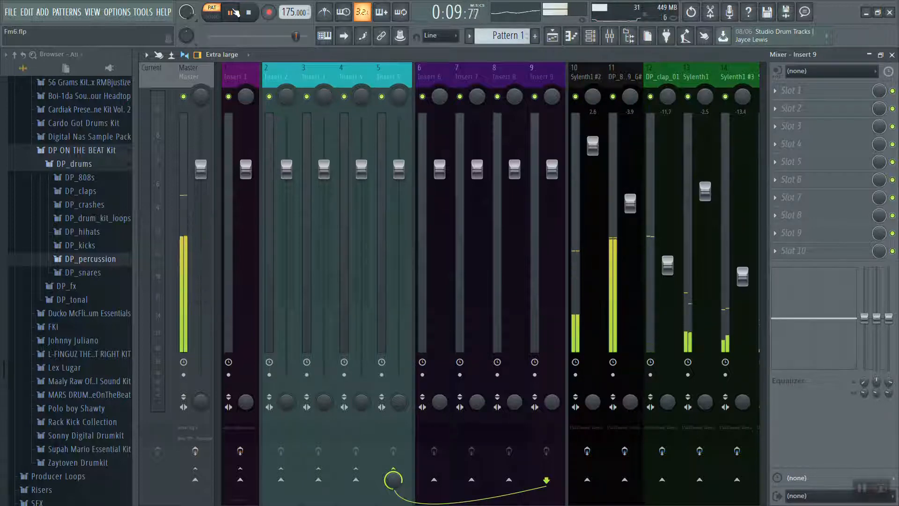
# Stop playback, review the mixer tracks and the channel rack's pattern contents, and briefly play Pattern 1 from the start
pyautogui.click(233, 12)
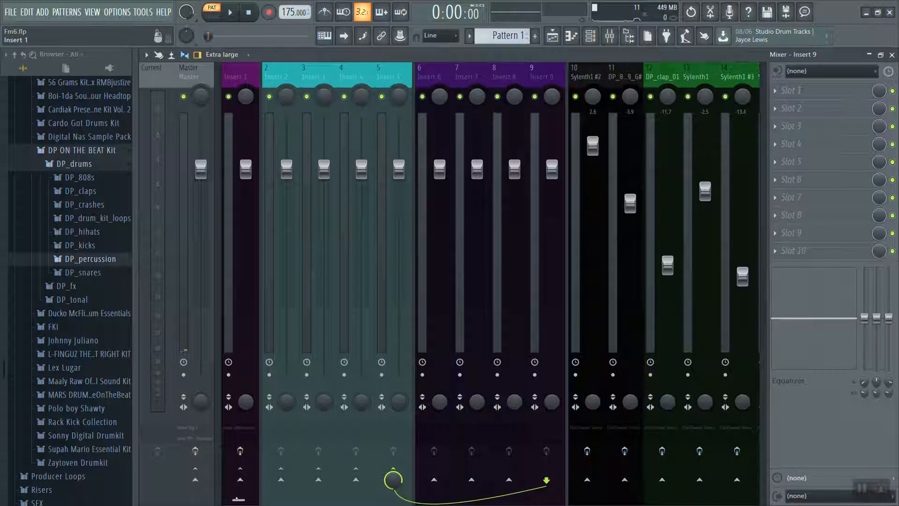
pyautogui.moveTo(238, 501); pyautogui.dragTo(280, 502)
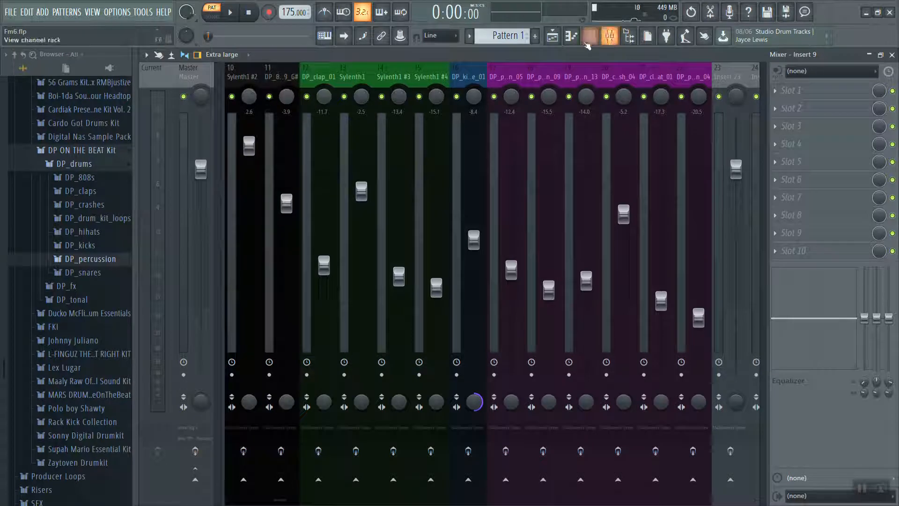
pyautogui.click(590, 37)
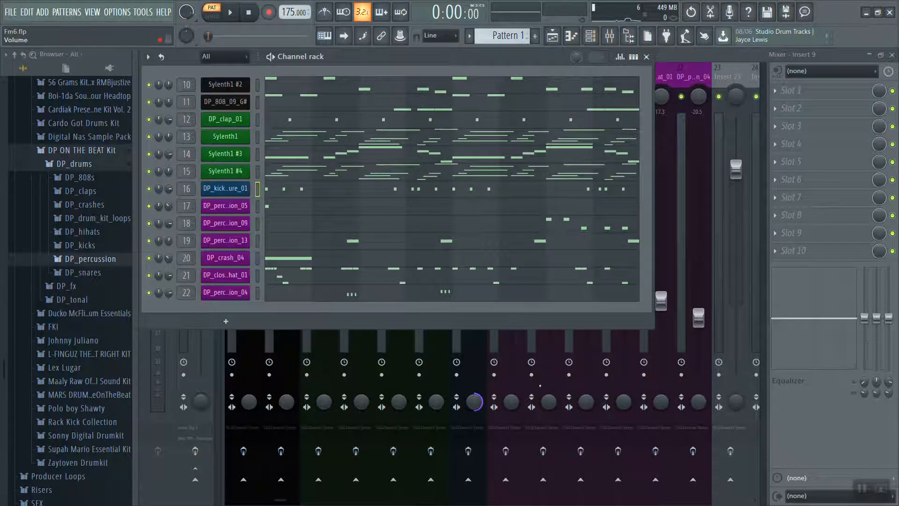
pyautogui.moveTo(281, 500); pyautogui.dragTo(238, 501)
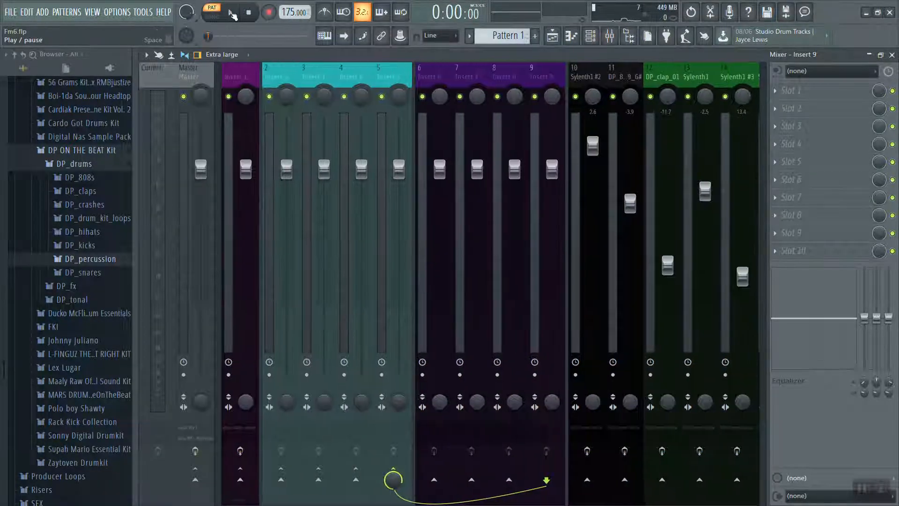
pyautogui.click(231, 13)
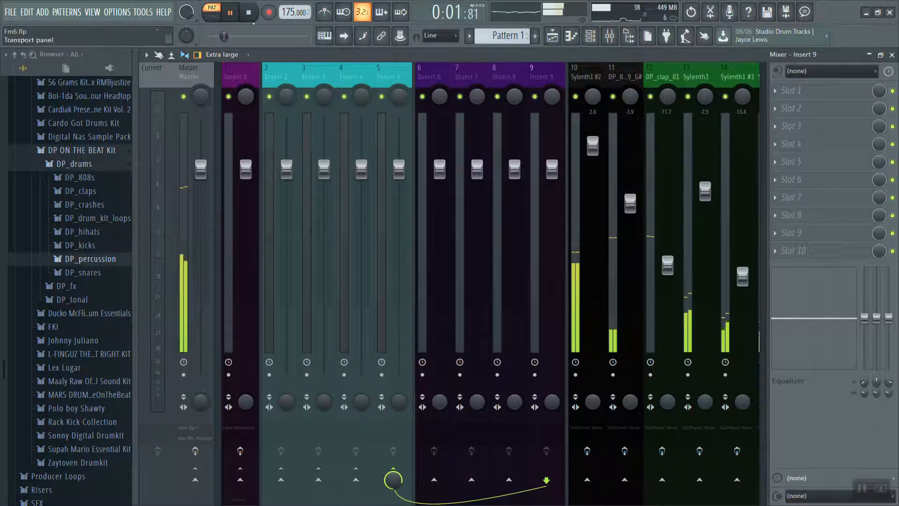
pyautogui.click(252, 12)
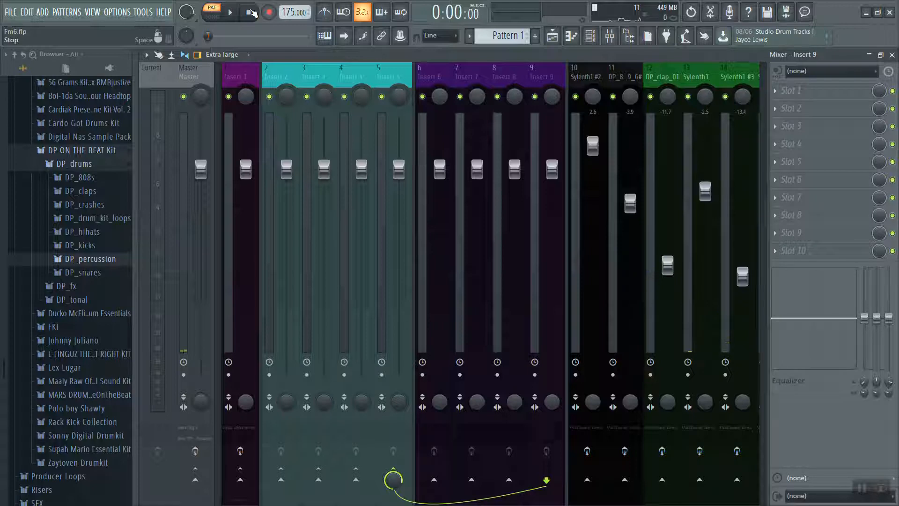
# Remove the separator in front of the Sylenth1 #2 mixer track
pyautogui.click(572, 75)
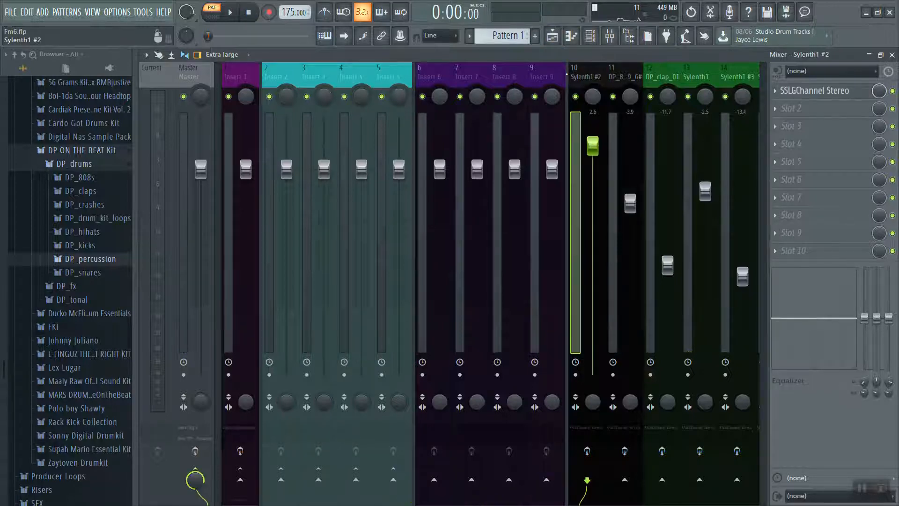
pyautogui.rightClick(577, 76)
pyautogui.click(618, 277)
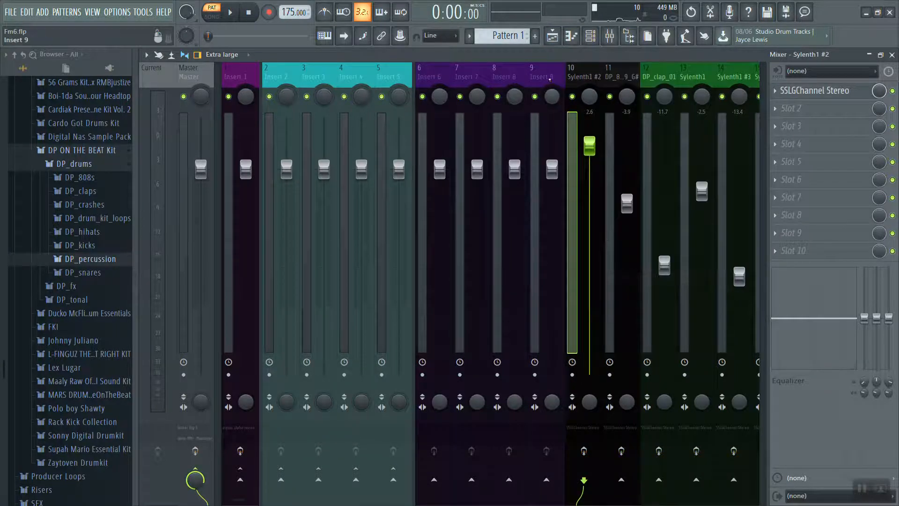
# Reset mixer tracks Insert 1 through Insert 9 to their defaults, removing all their plugins
pyautogui.moveTo(550, 80); pyautogui.dragTo(259, 68)
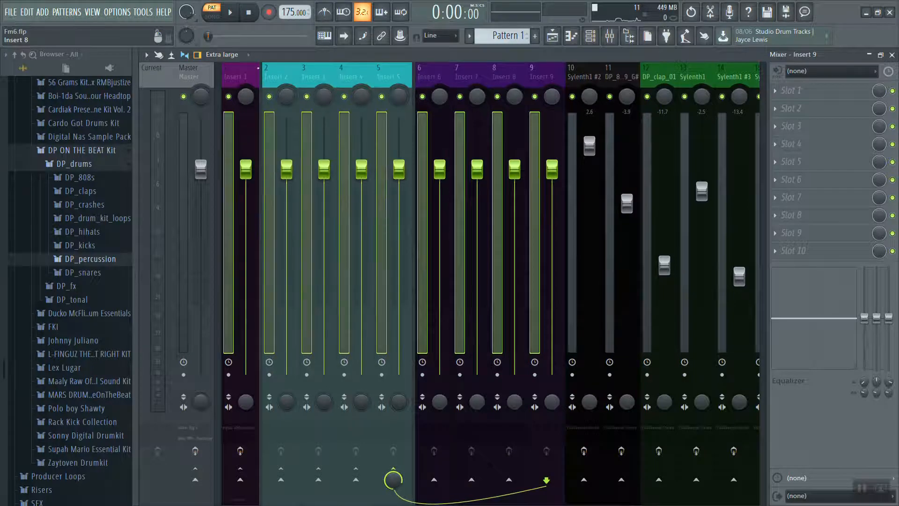
pyautogui.rightClick(247, 77)
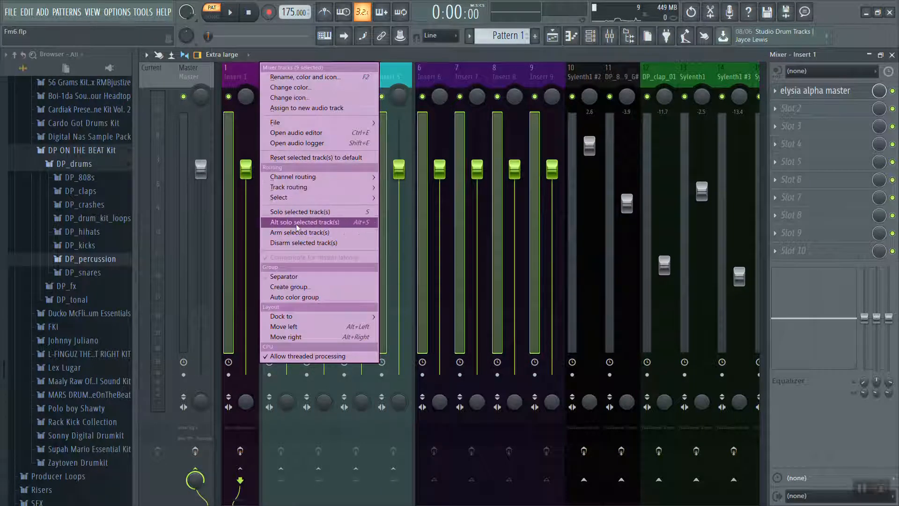
pyautogui.click(324, 158)
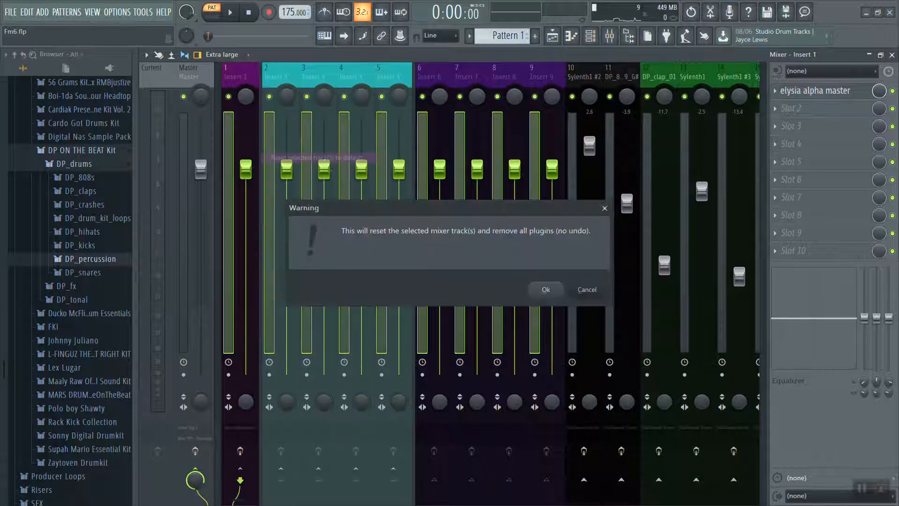
pyautogui.click(546, 292)
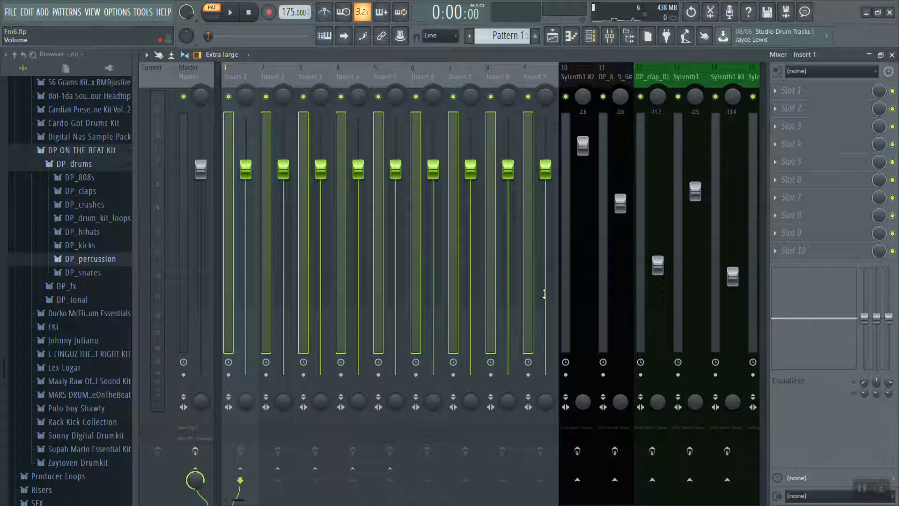
pyautogui.click(545, 294)
pyautogui.click(488, 76)
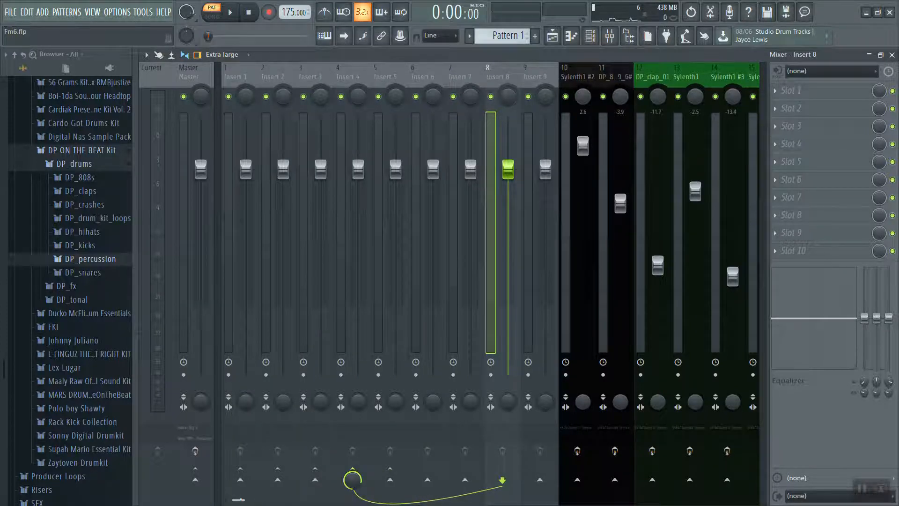
# Colour mixer tracks Insert 6 through Insert 9 Indigo (#4C0C86)
pyautogui.moveTo(239, 500); pyautogui.dragTo(279, 501)
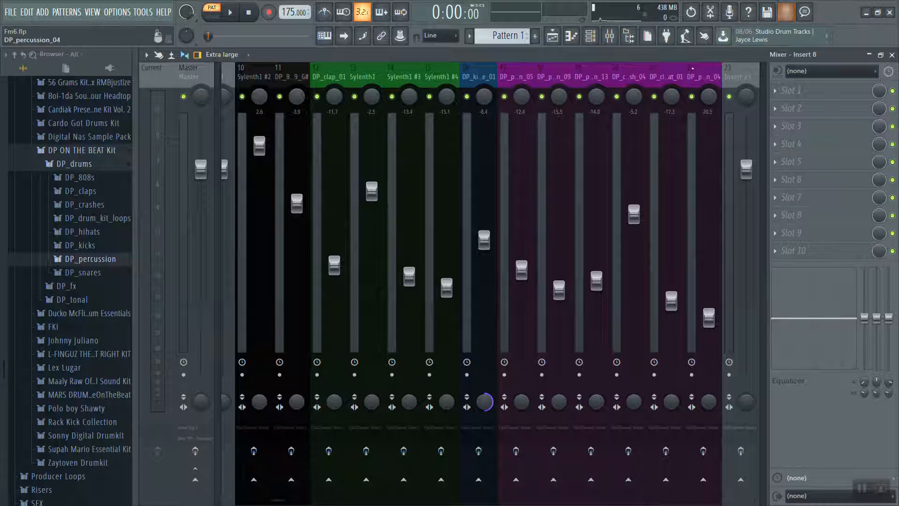
pyautogui.moveTo(694, 69); pyautogui.dragTo(183, 75)
pyautogui.click(434, 74)
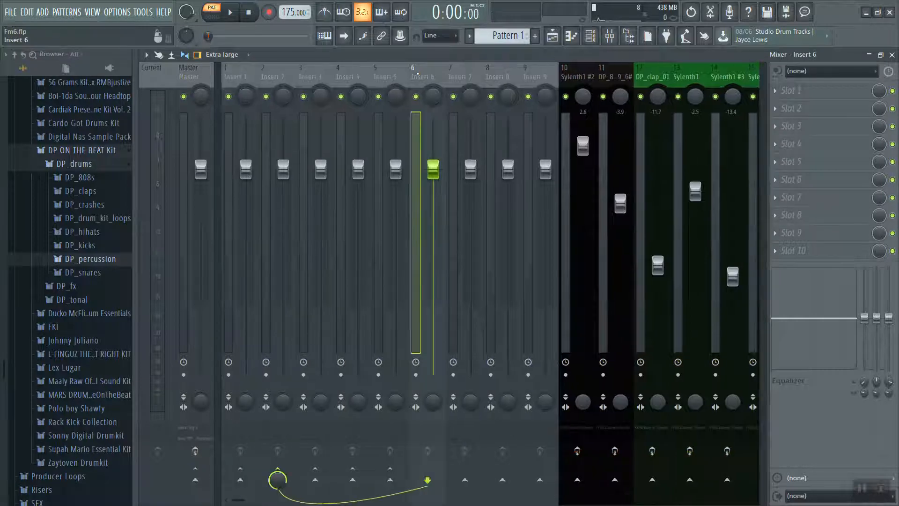
pyautogui.moveTo(462, 76); pyautogui.dragTo(523, 75)
pyautogui.rightClick(523, 75)
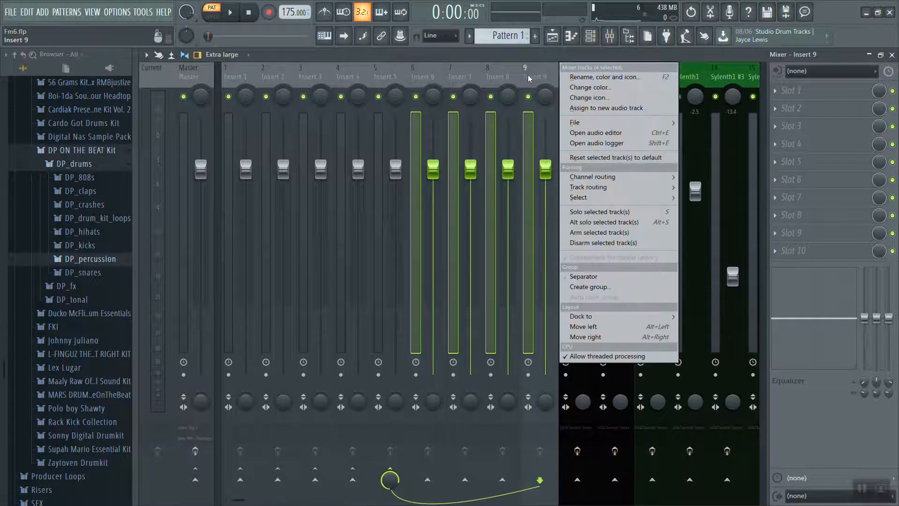
pyautogui.click(586, 84)
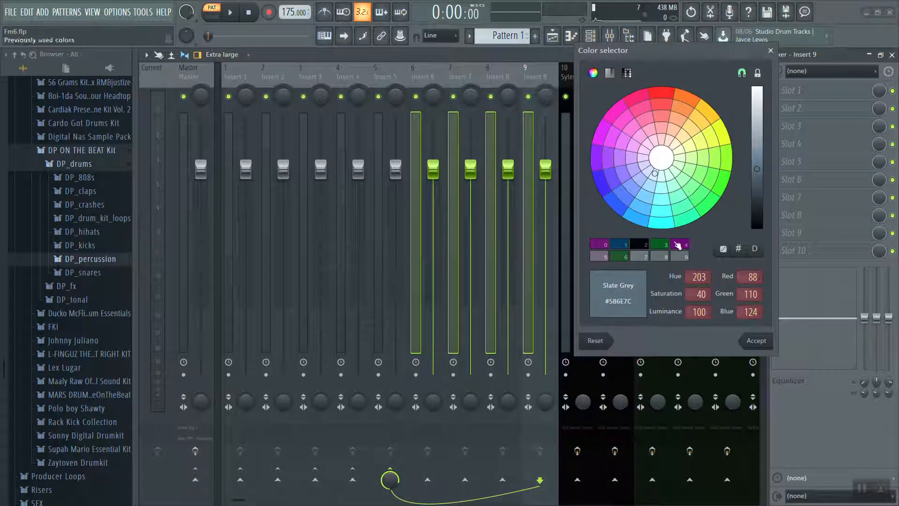
pyautogui.click(599, 158)
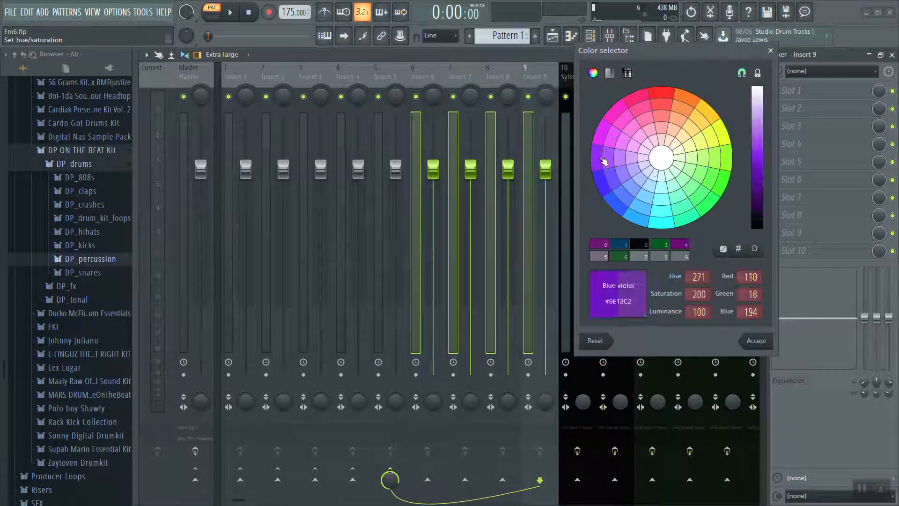
pyautogui.click(759, 192)
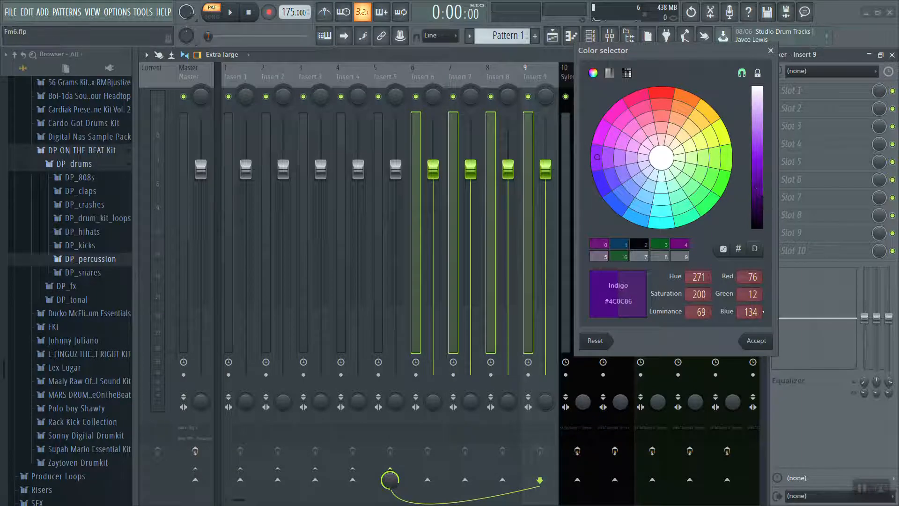
pyautogui.click(761, 339)
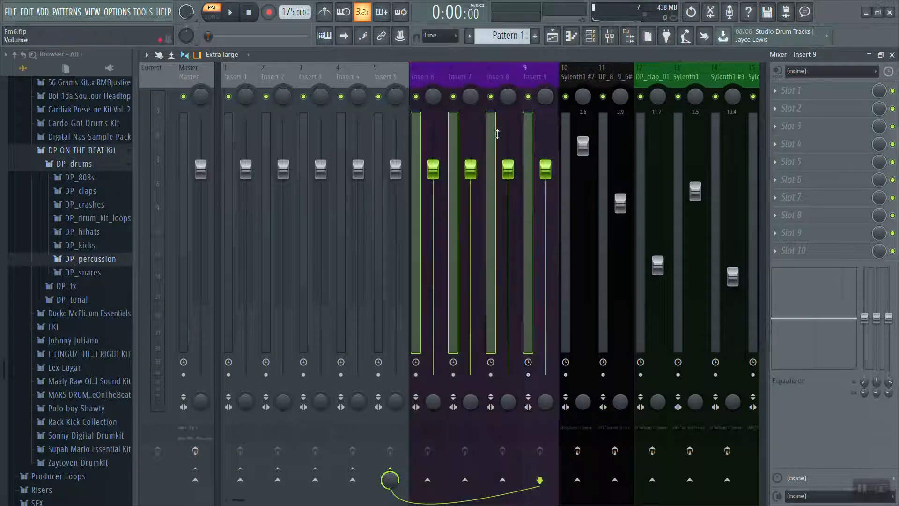
# Add a separator between Insert 9 and the Sylenth1 #2 mixer track
pyautogui.click(470, 78)
pyautogui.click(437, 78)
pyautogui.click(479, 79)
pyautogui.moveTo(479, 78); pyautogui.dragTo(272, 81)
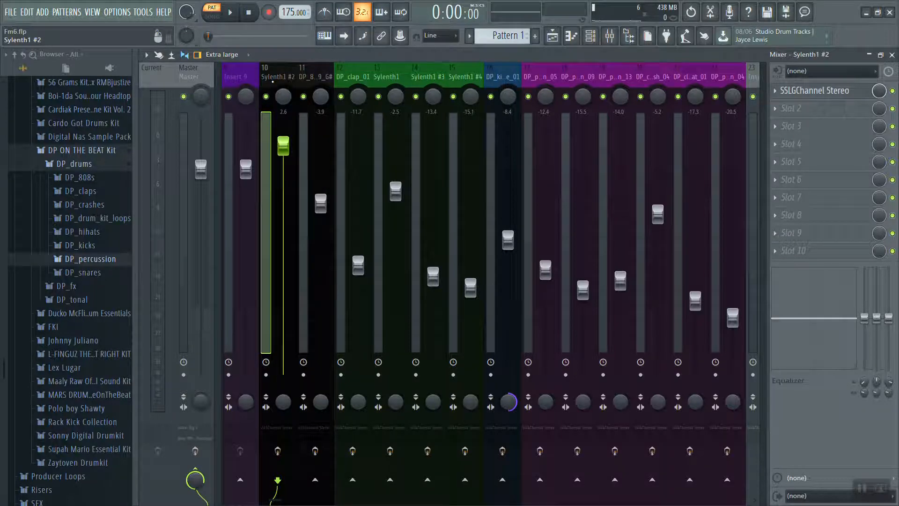
pyautogui.rightClick(276, 78)
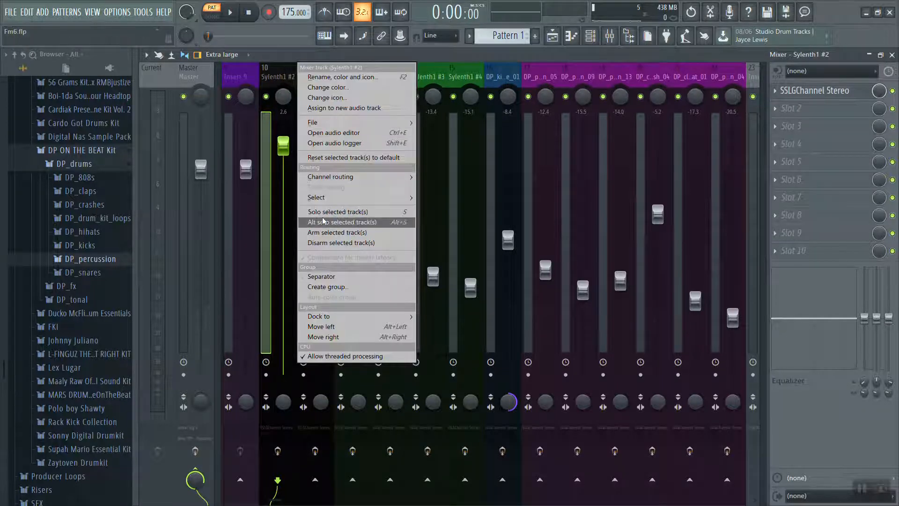
pyautogui.click(324, 276)
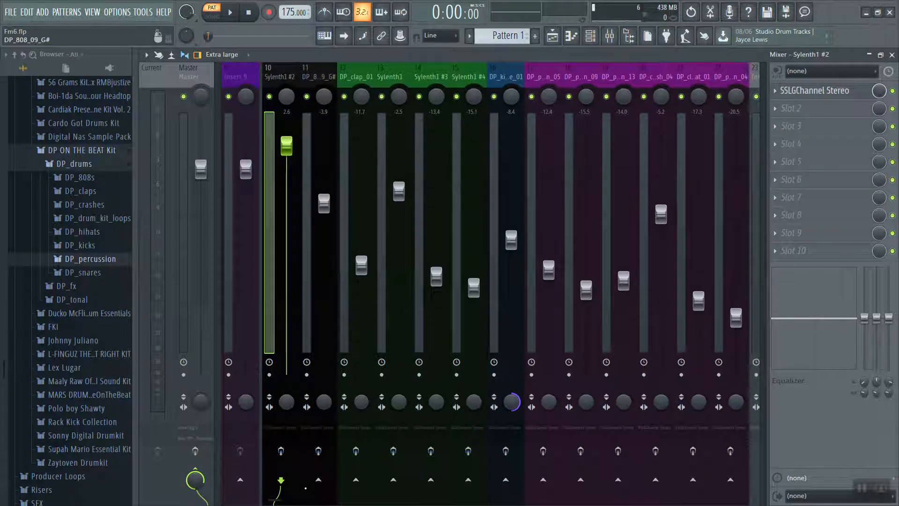
# Route the Sylenth1 #2 and DP_808_09_G# mixer tracks to Insert 8 only
pyautogui.moveTo(276, 500); pyautogui.dragTo(219, 501)
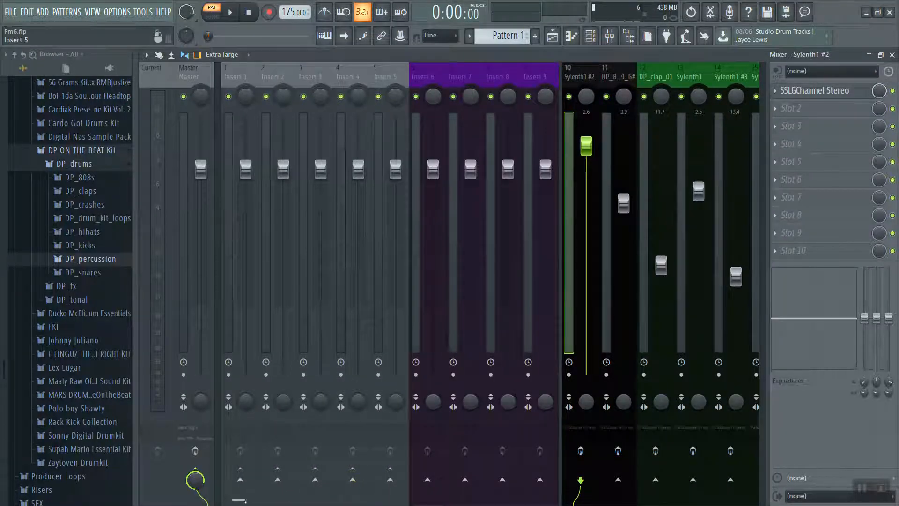
pyautogui.moveTo(245, 501); pyautogui.dragTo(264, 500)
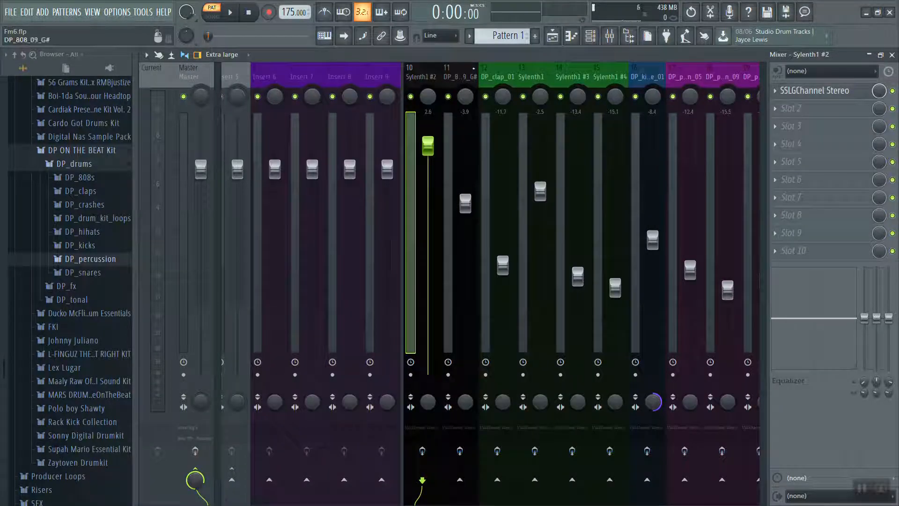
pyautogui.moveTo(262, 500); pyautogui.dragTo(284, 497)
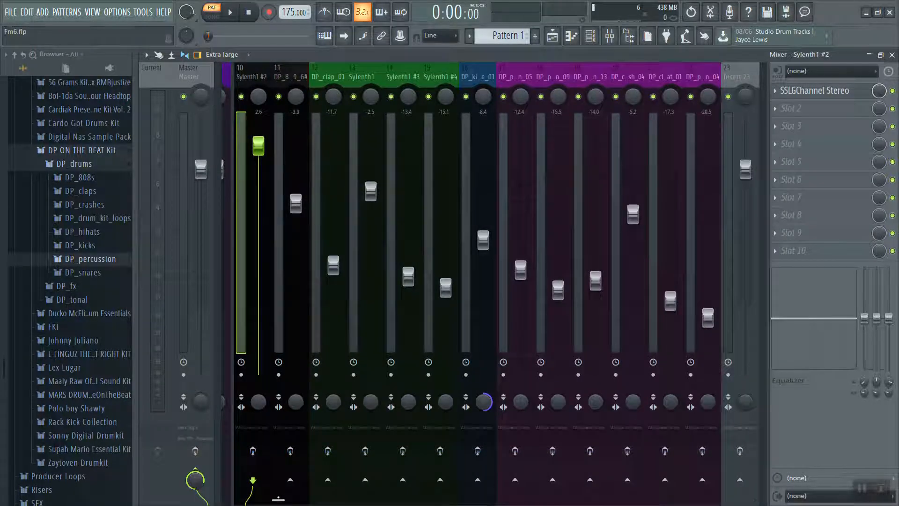
pyautogui.keyDown('ctrl'); pyautogui.keyDown('shift'); pyautogui.click(292, 77); pyautogui.keyUp('shift'); pyautogui.keyUp('ctrl')
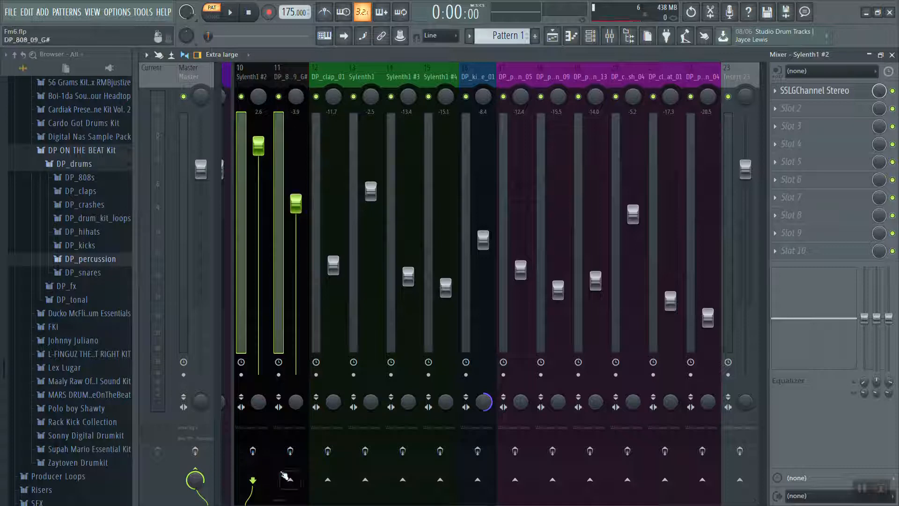
pyautogui.hscroll(-6, 466, 468)
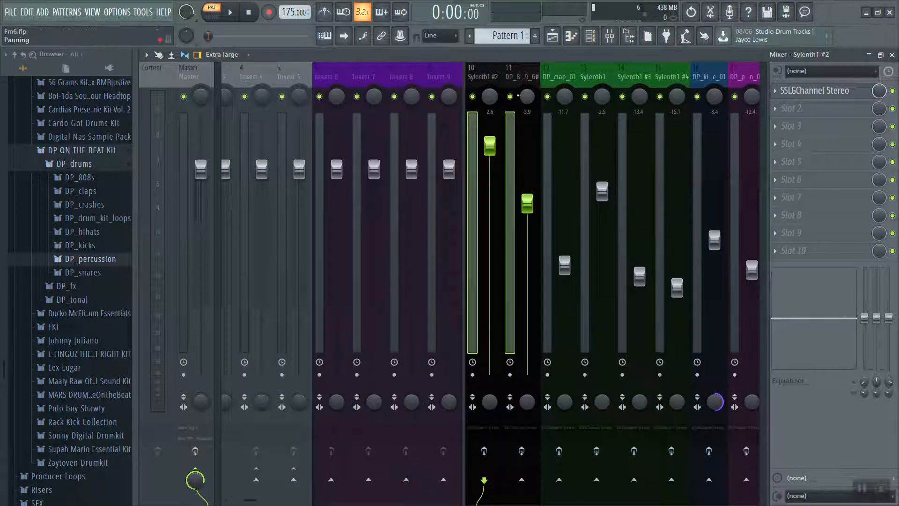
pyautogui.click(518, 76)
pyautogui.keyDown('ctrl'); pyautogui.keyDown('shift'); pyautogui.click(487, 77); pyautogui.keyUp('shift'); pyautogui.keyUp('ctrl')
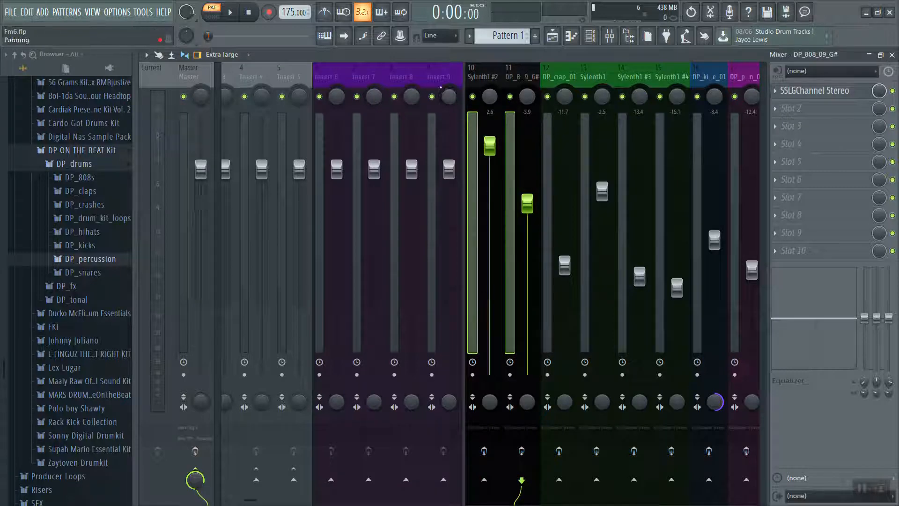
pyautogui.rightClick(406, 481)
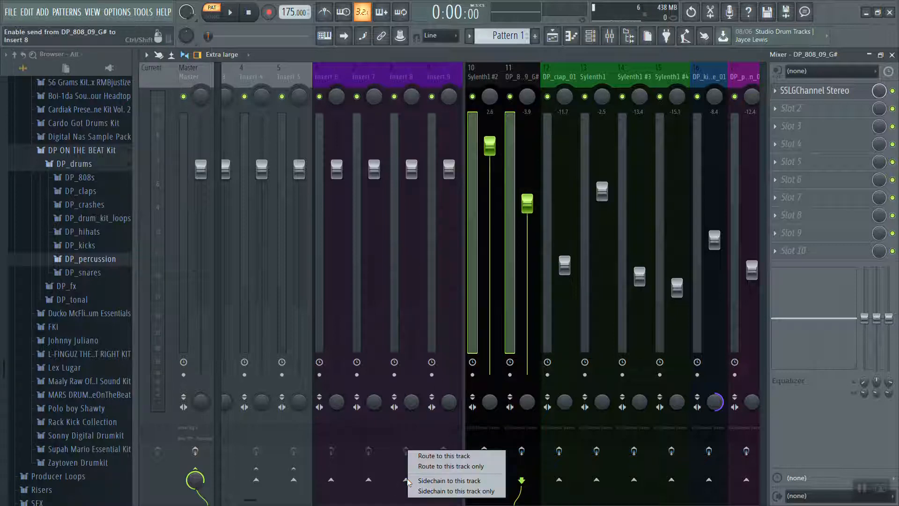
pyautogui.click(450, 466)
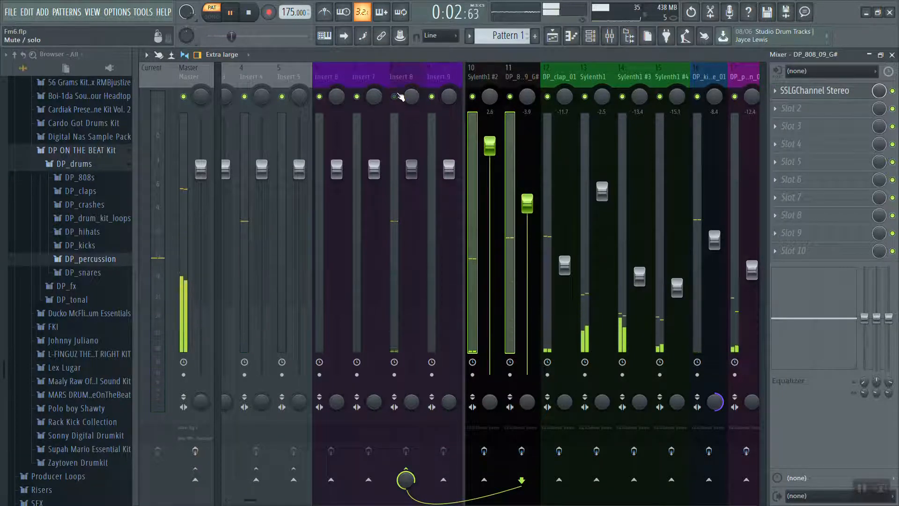
# Play the pattern with Insert 8 muted and unmuted to check that Sylenth1 #2 and the 808 pass through it
pyautogui.press('space')
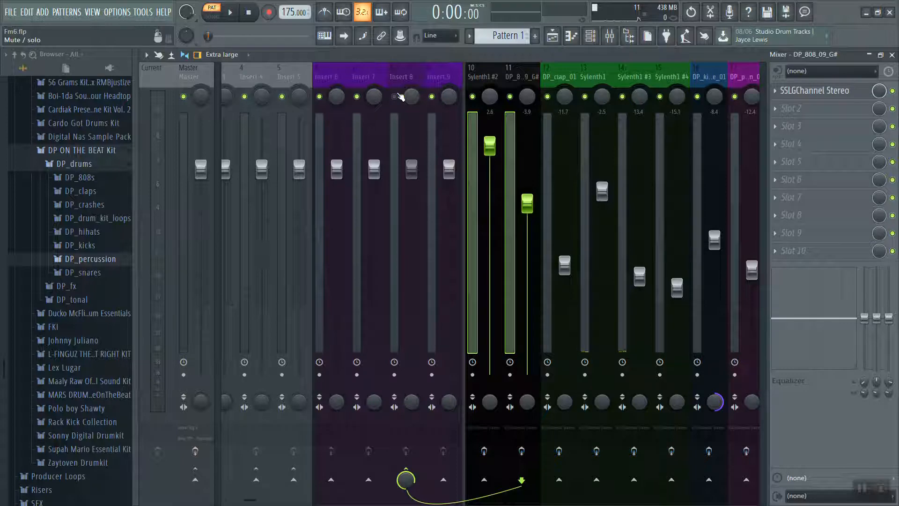
pyautogui.press('space')
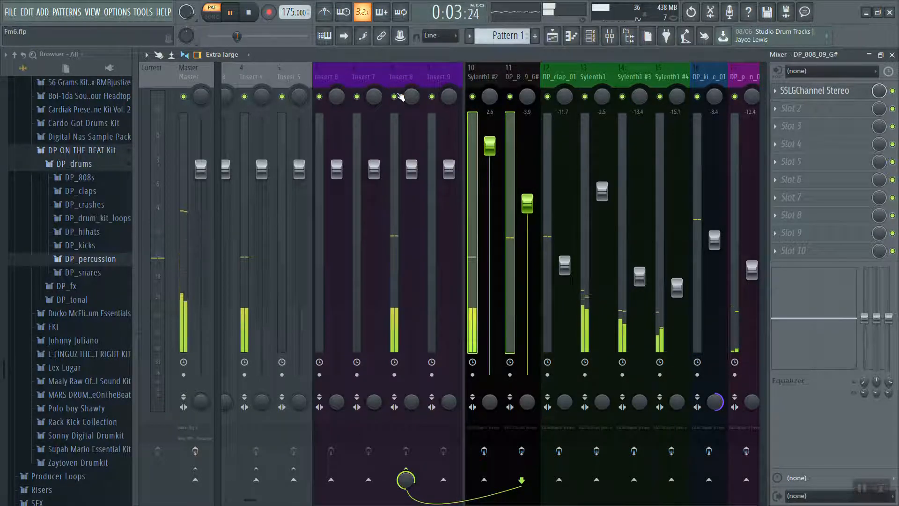
pyautogui.press('space')
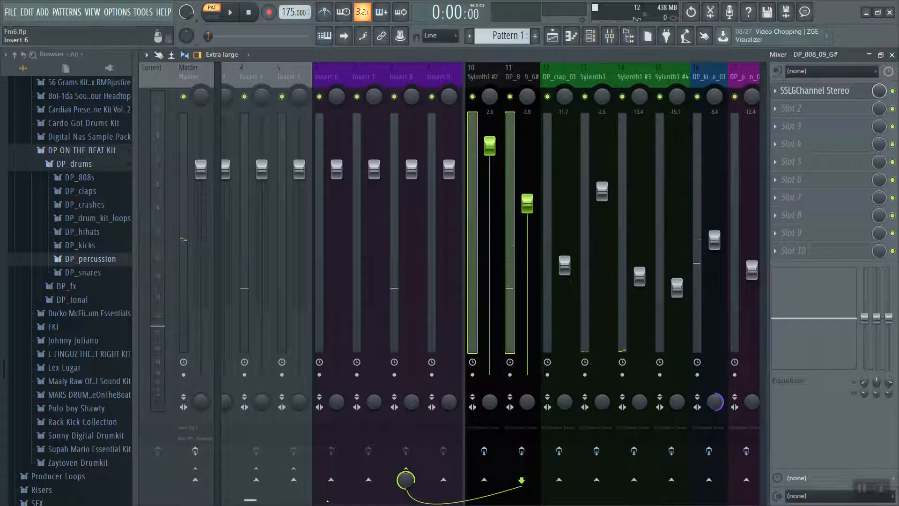
pyautogui.moveTo(251, 500); pyautogui.dragTo(261, 501)
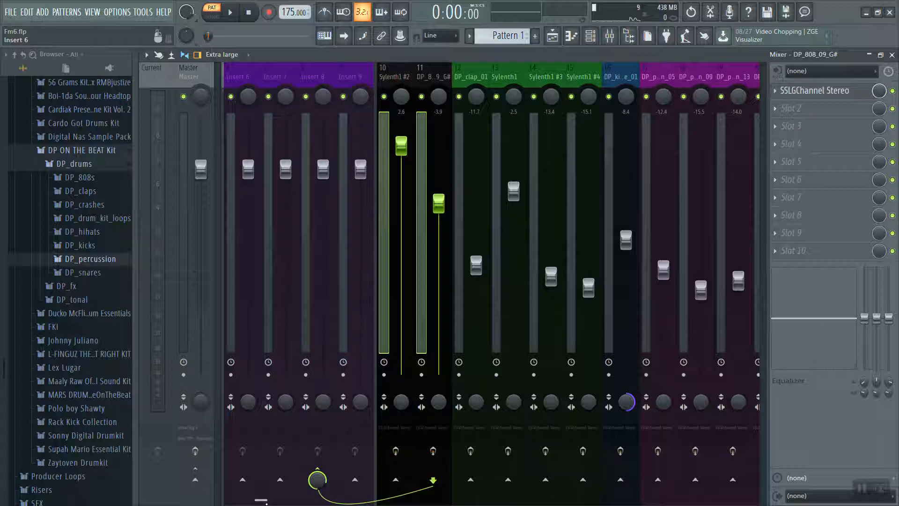
# Route the DP_clap_01 track, the blue kick track and the six magenta percussion tracks to Insert 7 only
pyautogui.click(471, 71)
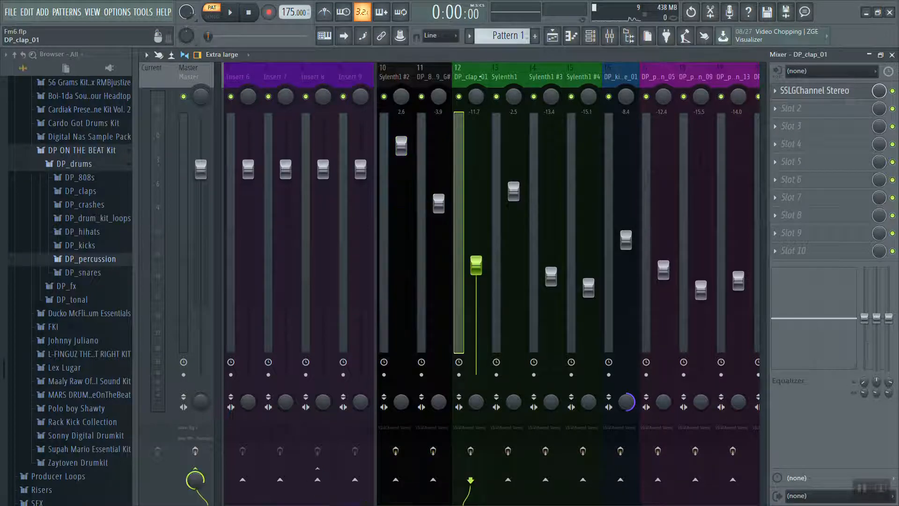
pyautogui.keyDown('ctrl'); pyautogui.click(609, 74); pyautogui.keyUp('ctrl')
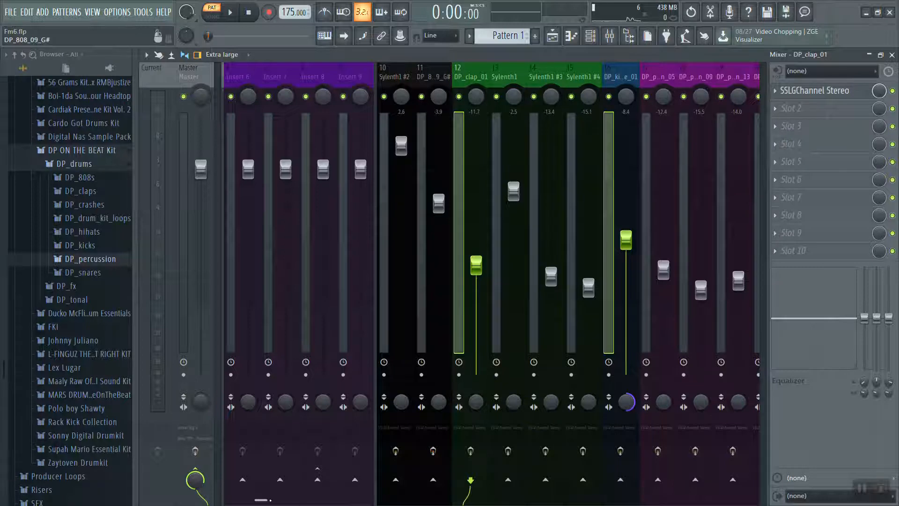
pyautogui.hscroll(-2, 476, 487)
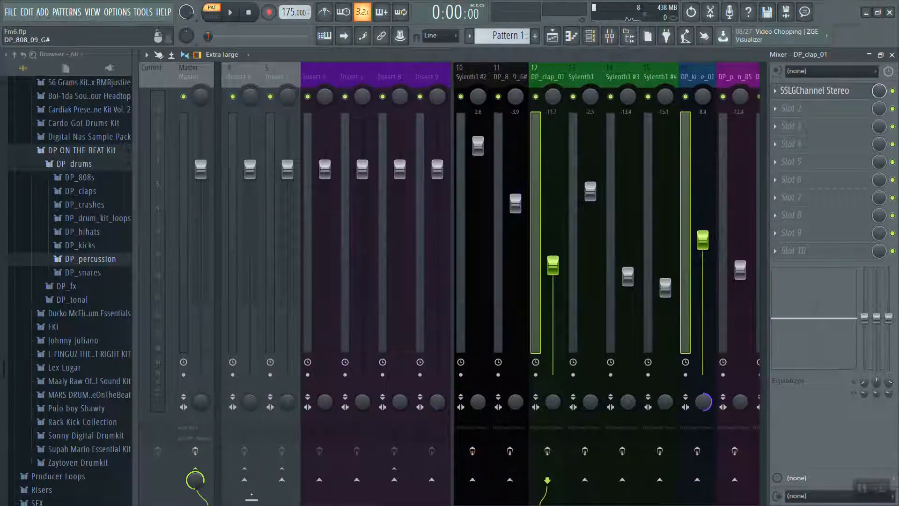
pyautogui.hscroll(-1, 476, 488)
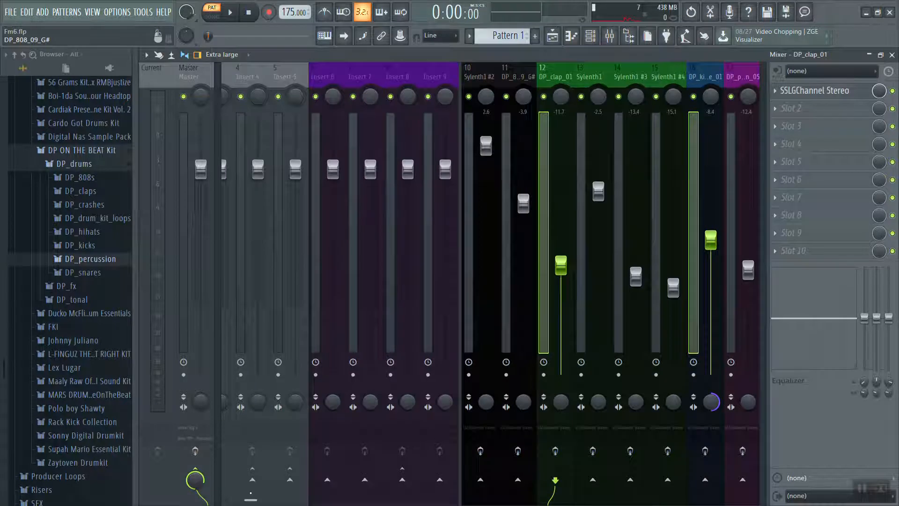
pyautogui.hscroll(6, 477, 487)
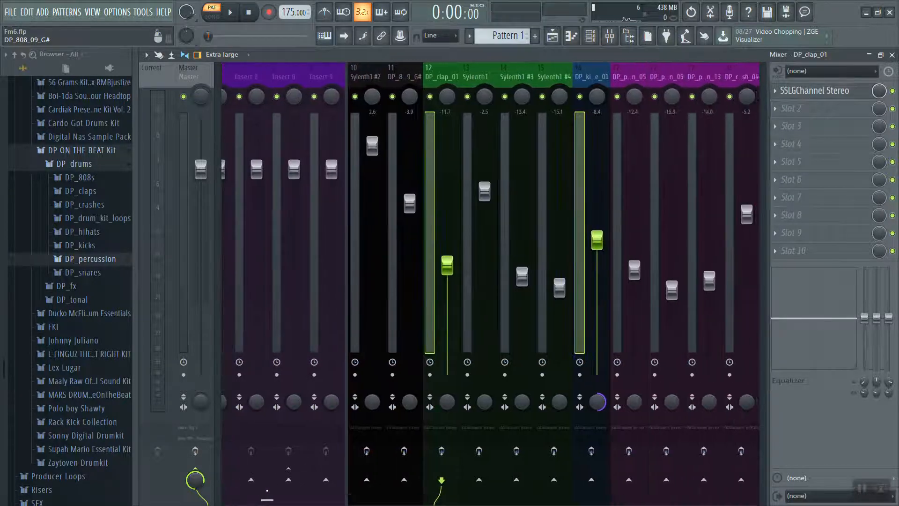
pyautogui.hscroll(3, 451, 486)
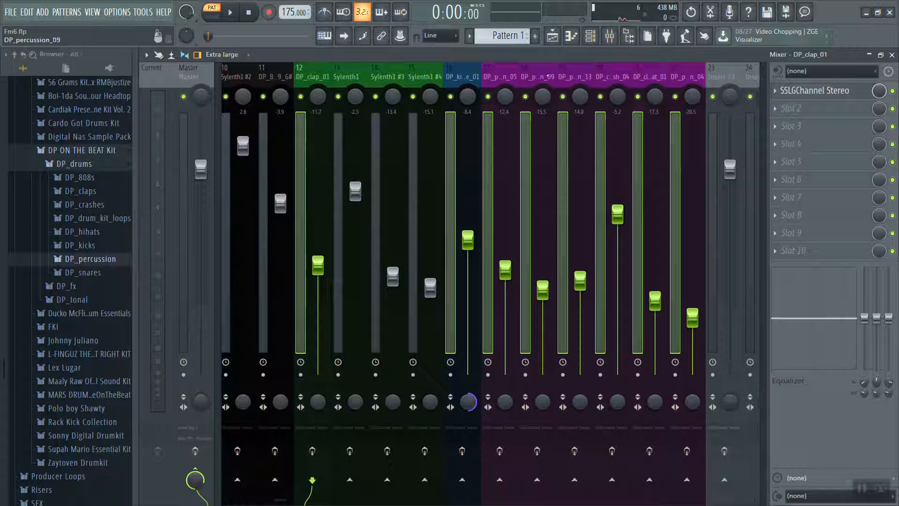
pyautogui.hscroll(-2, 250, 455)
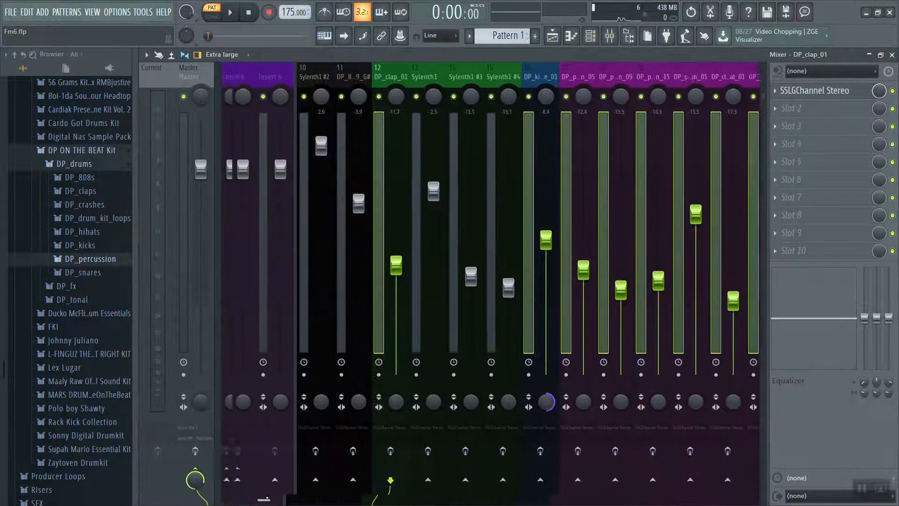
pyautogui.hscroll(-4, 264, 478)
pyautogui.rightClick(372, 479)
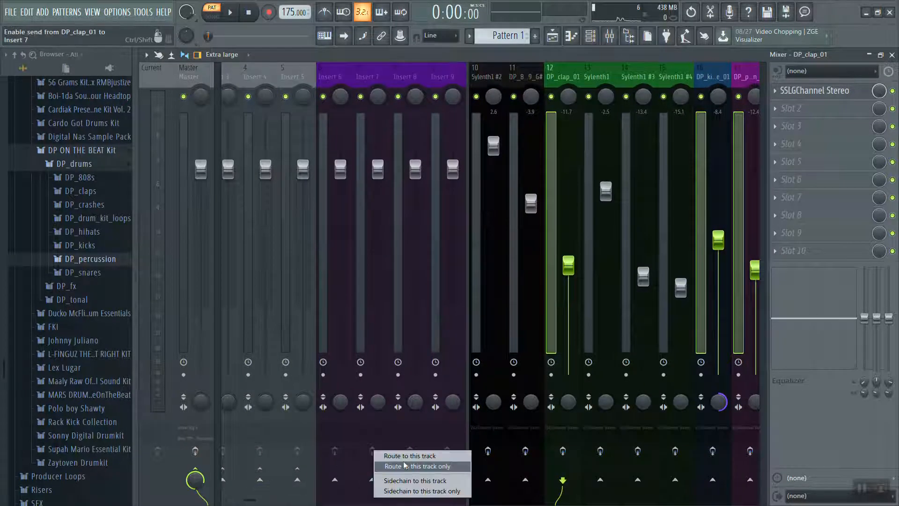
pyautogui.click(406, 466)
# Play the pattern with Insert 7 muted and unmuted to check that the drum tracks pass through it
pyautogui.press('space')
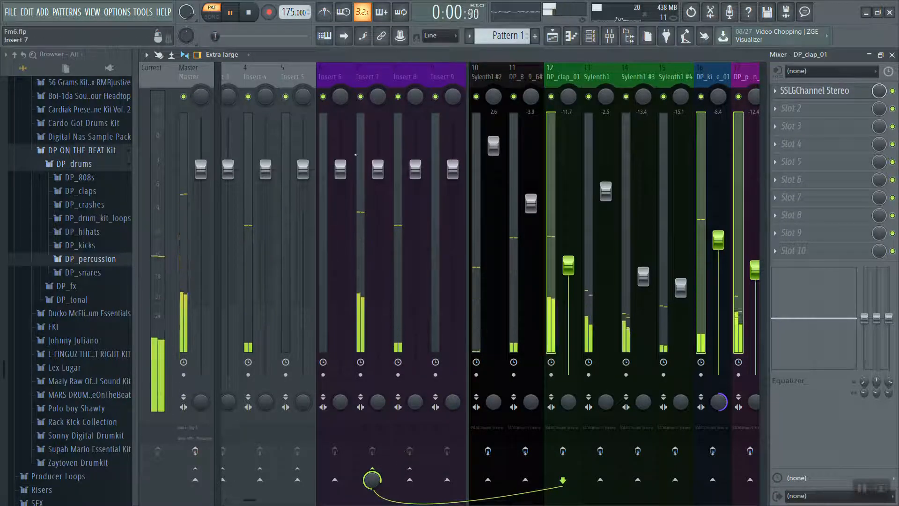
pyautogui.press('space')
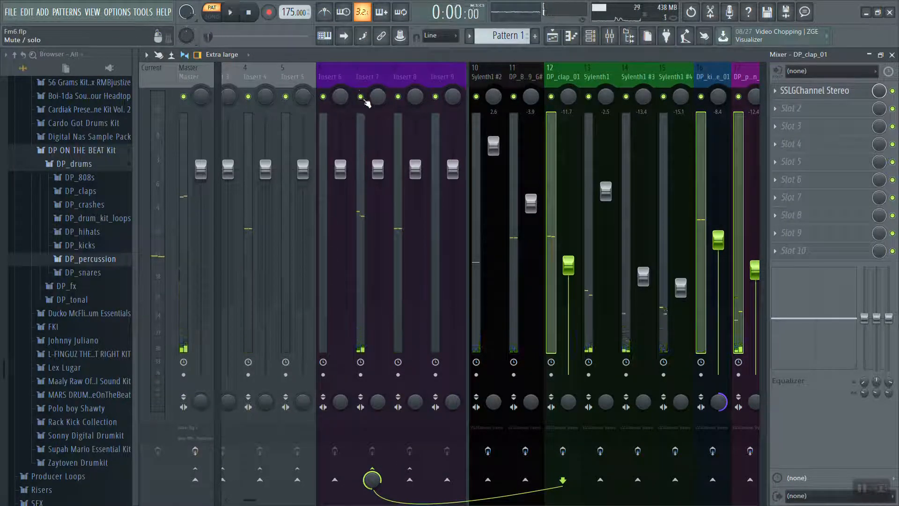
pyautogui.click(363, 99)
pyautogui.press('space')
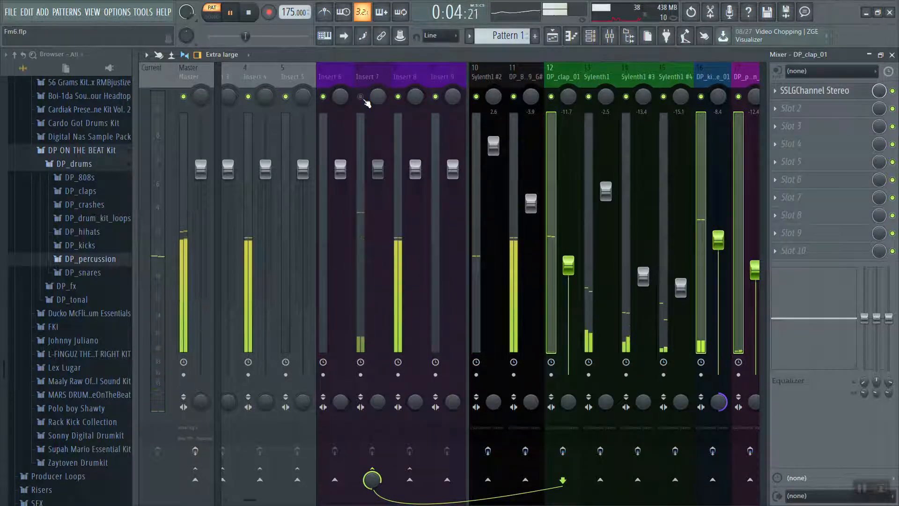
pyautogui.click(363, 98)
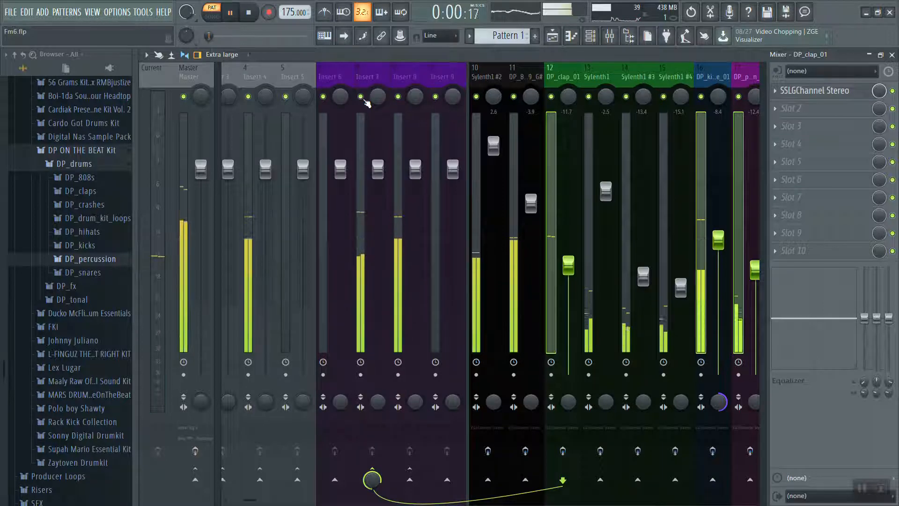
pyautogui.press('space')
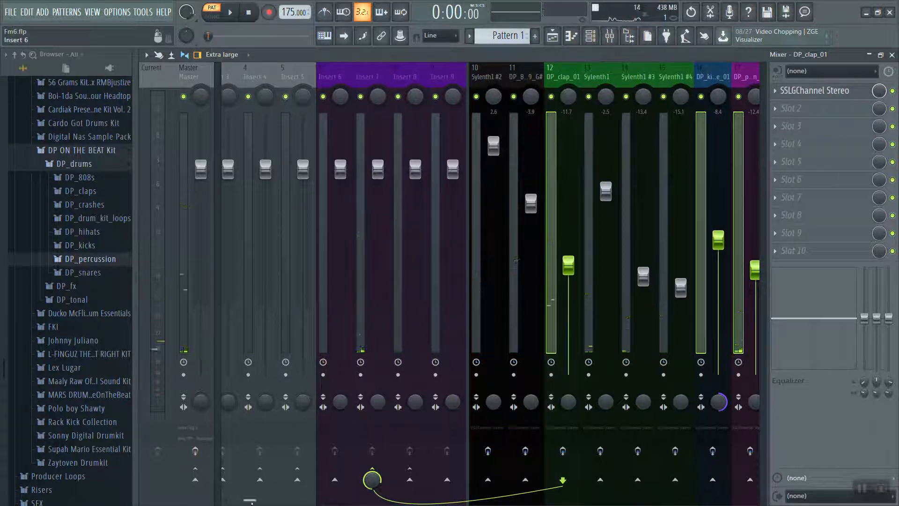
# Route the Sylenth1, Sylenth1 #3 and Sylenth1 #4 mixer tracks to Insert 9 only
pyautogui.moveTo(252, 503); pyautogui.dragTo(280, 500)
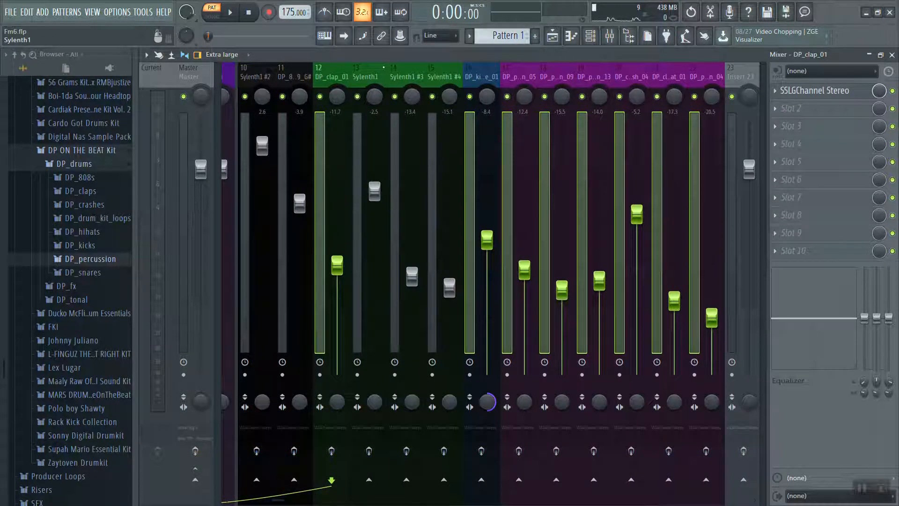
pyautogui.click(372, 75)
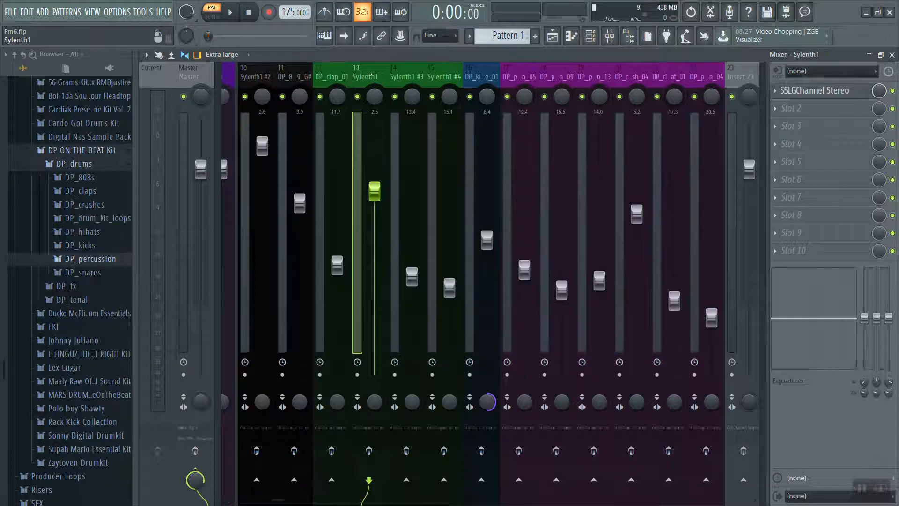
pyautogui.keyDown('ctrl'); pyautogui.click(393, 73); pyautogui.keyUp('ctrl')
pyautogui.keyDown('ctrl'); pyautogui.click(435, 71); pyautogui.keyUp('ctrl')
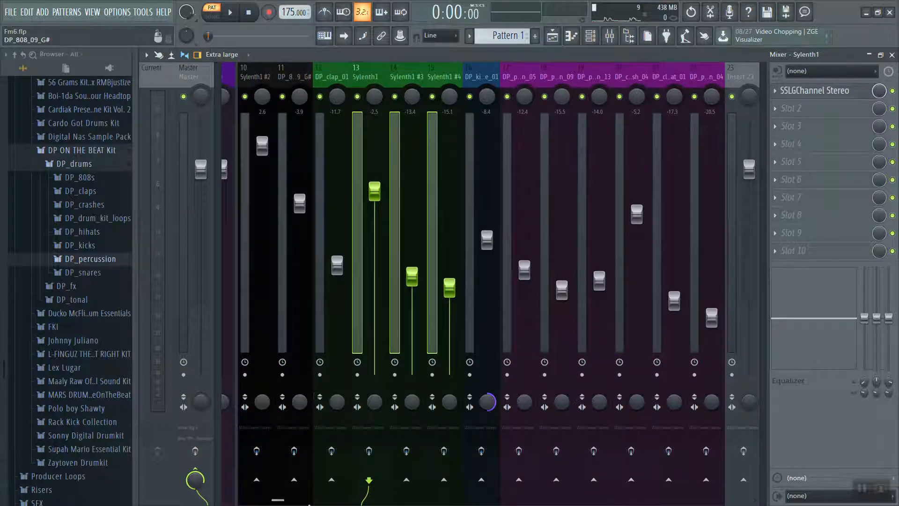
pyautogui.moveTo(280, 500); pyautogui.dragTo(254, 500)
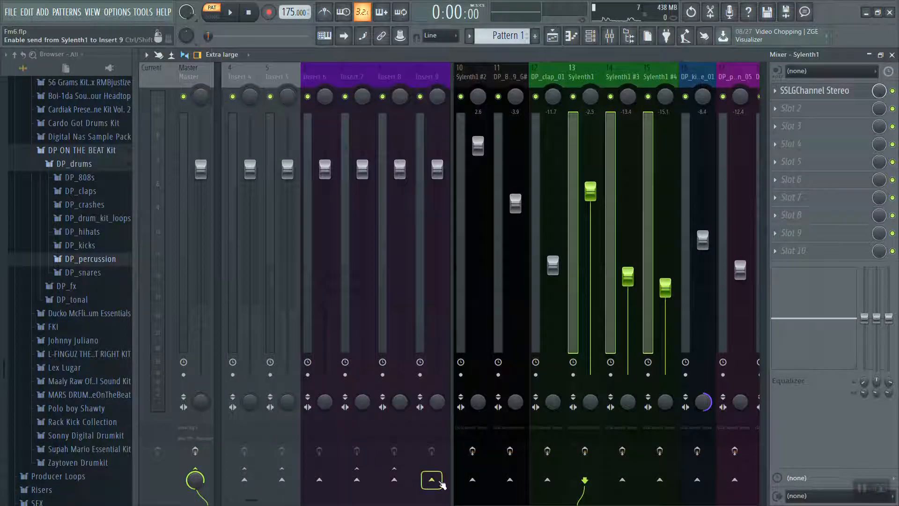
pyautogui.rightClick(432, 480)
pyautogui.click(461, 467)
# Play the pattern and mute Insert 9 to check that the three Sylenth1 melody tracks pass through it, leaving it unmuted
pyautogui.press('space')
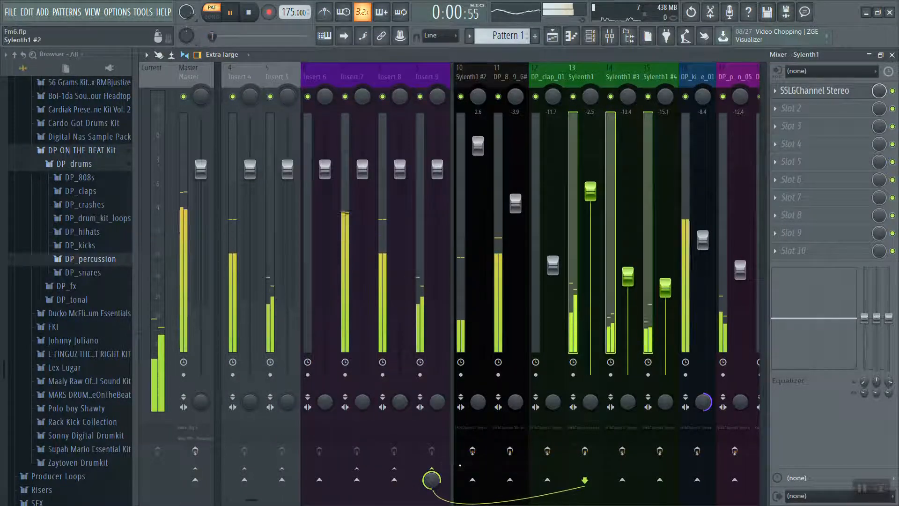
pyautogui.click(421, 96)
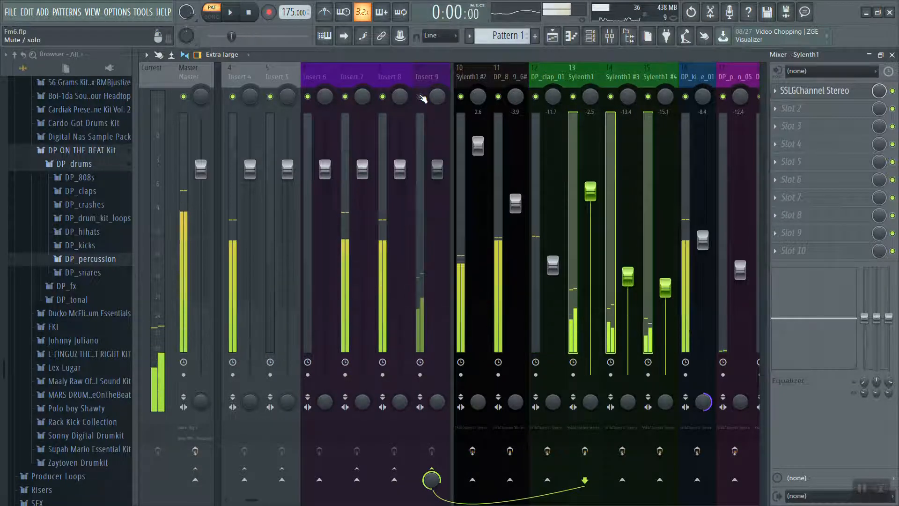
pyautogui.press('space')
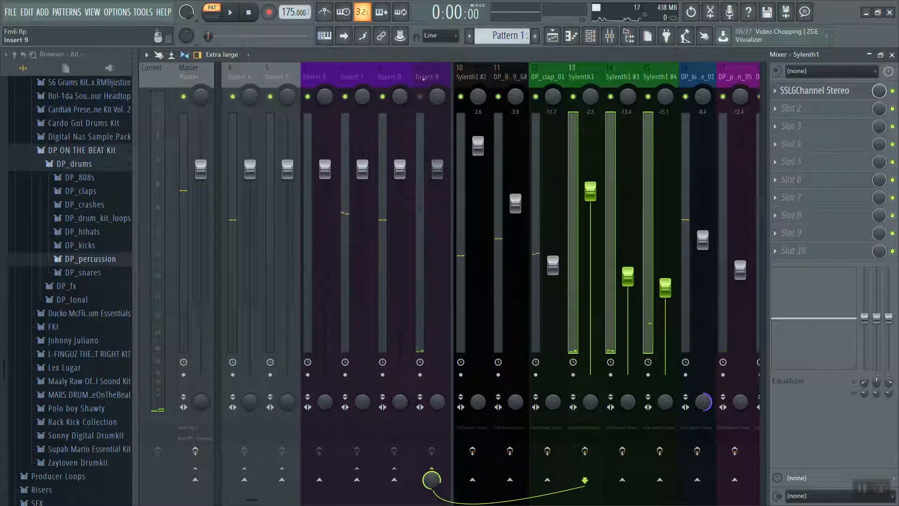
pyautogui.click(421, 97)
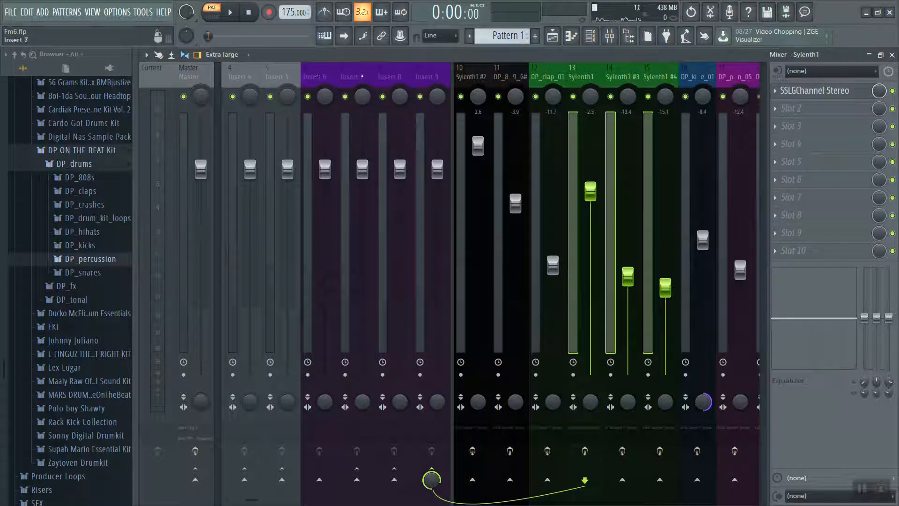
# Add a separator between the Insert 5 and Insert 6 mixer tracks
pyautogui.moveTo(362, 76); pyautogui.dragTo(422, 77)
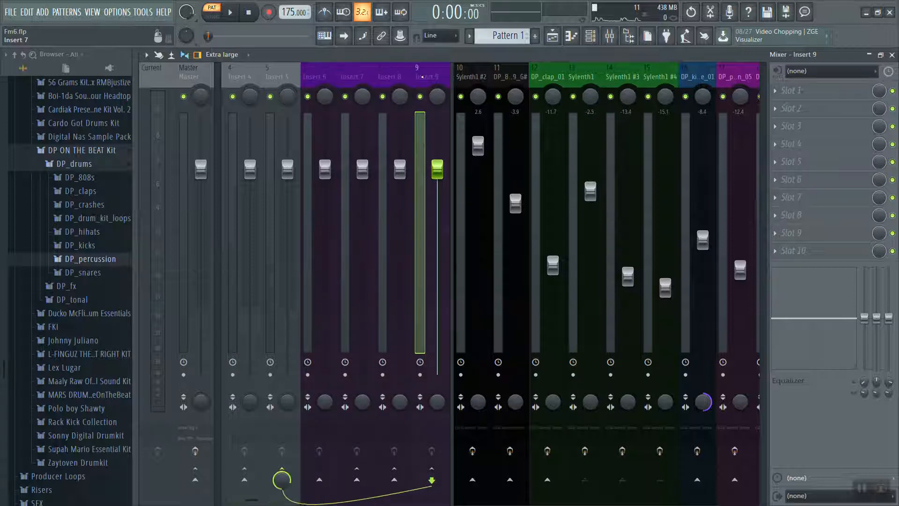
pyautogui.click(308, 77)
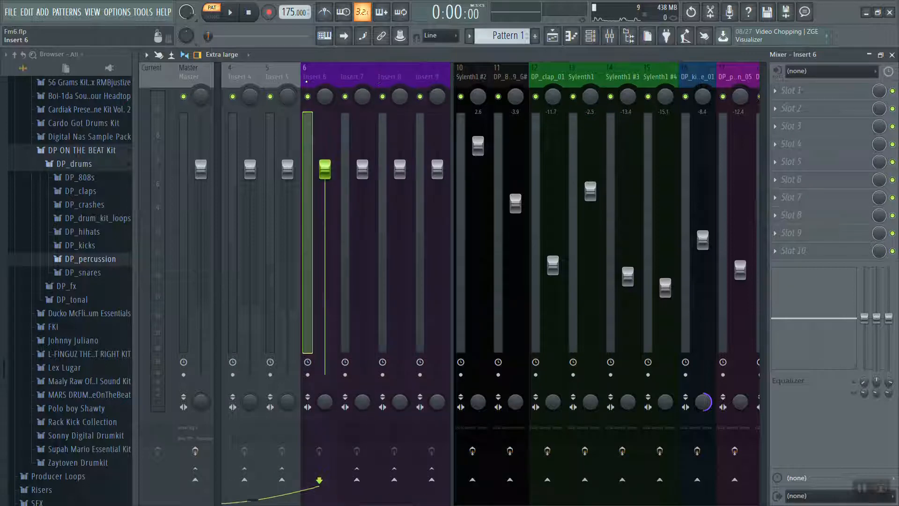
pyautogui.rightClick(306, 81)
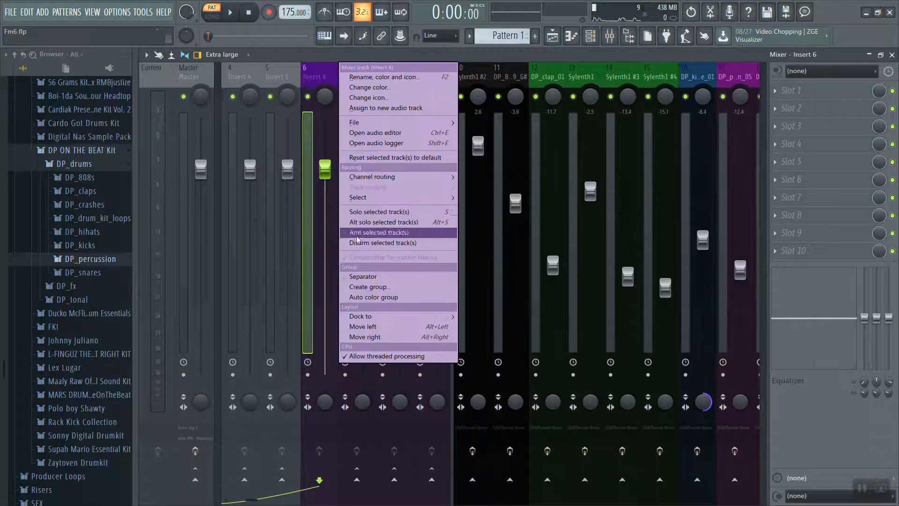
pyautogui.click(367, 278)
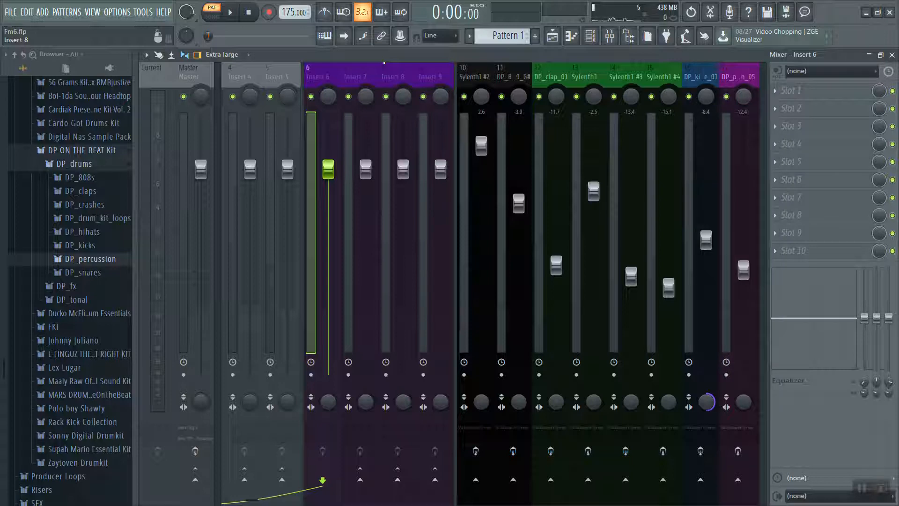
# Play the pattern while muting Insert 7, Insert 8 and Insert 9 in turn, and unmute them again to check the buses
pyautogui.press('space')
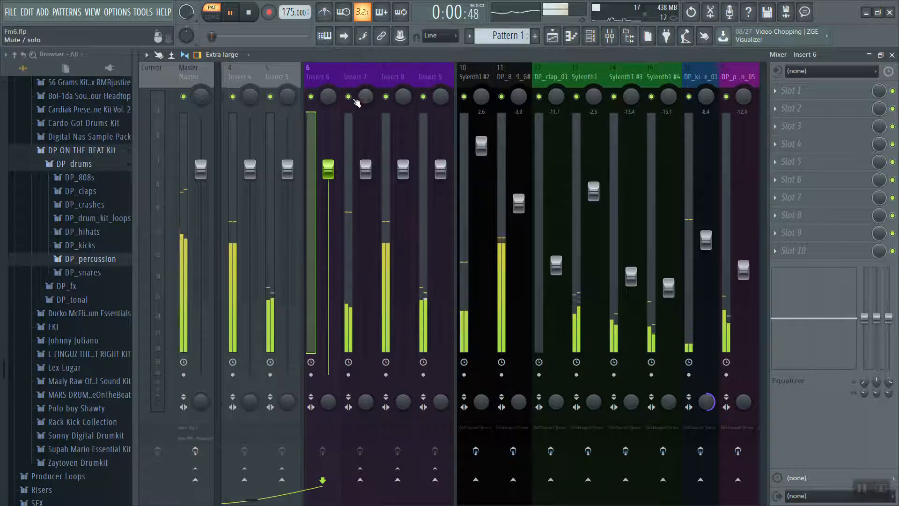
pyautogui.click(349, 97)
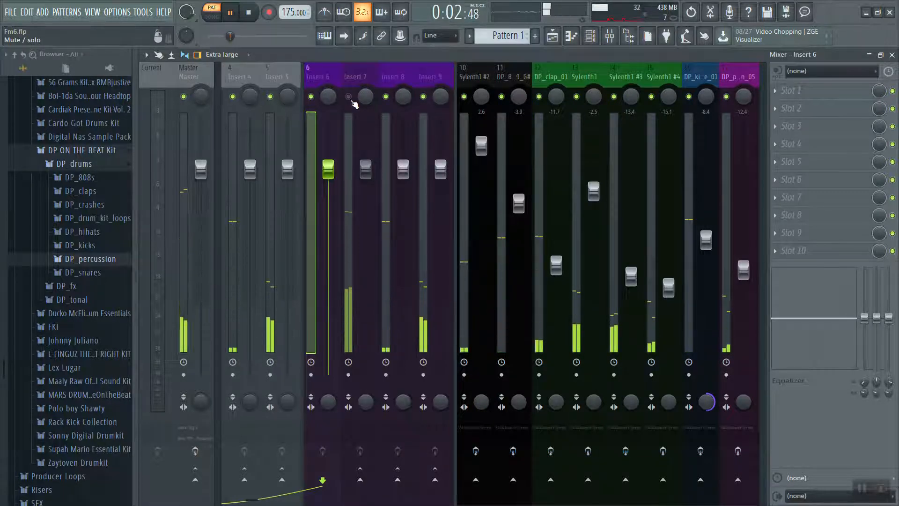
pyautogui.click(386, 97)
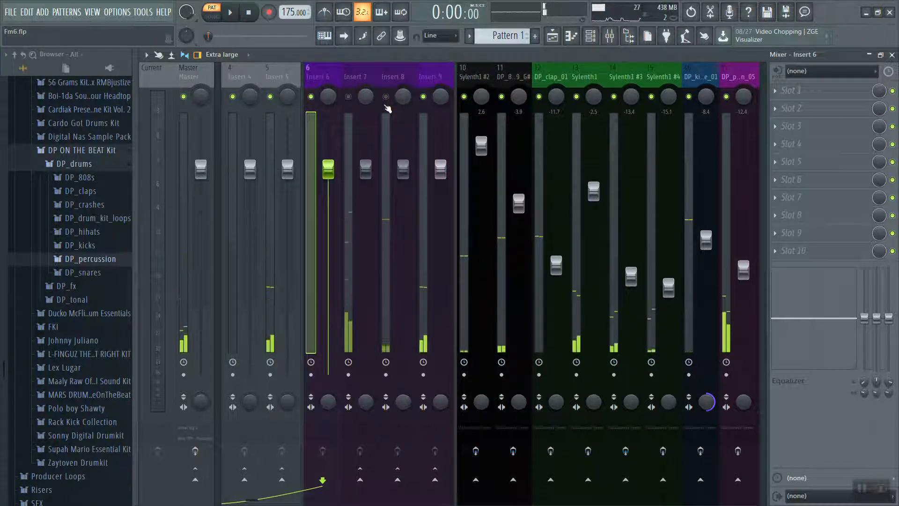
pyautogui.click(423, 97)
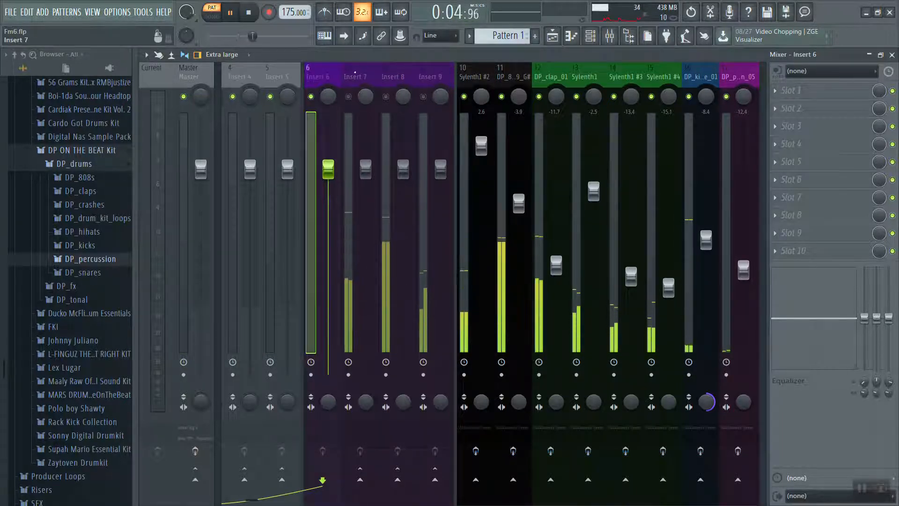
pyautogui.click(349, 97)
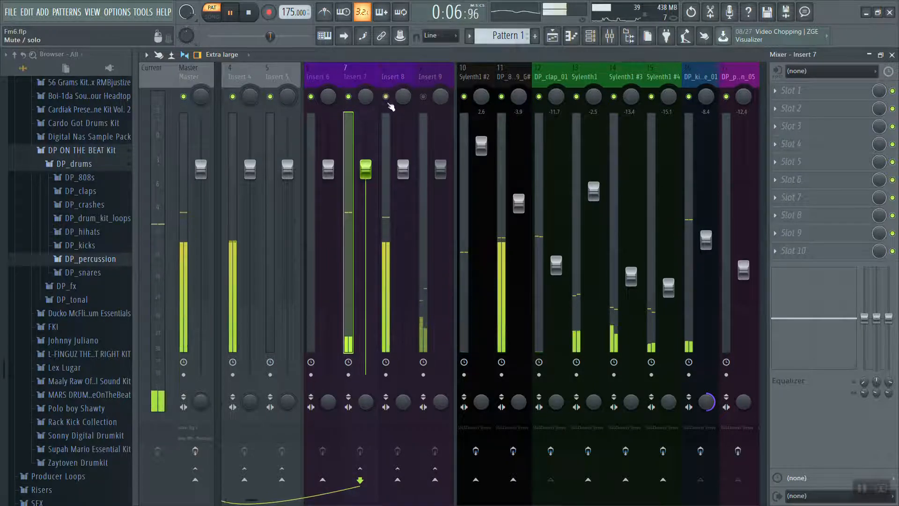
pyautogui.press('space')
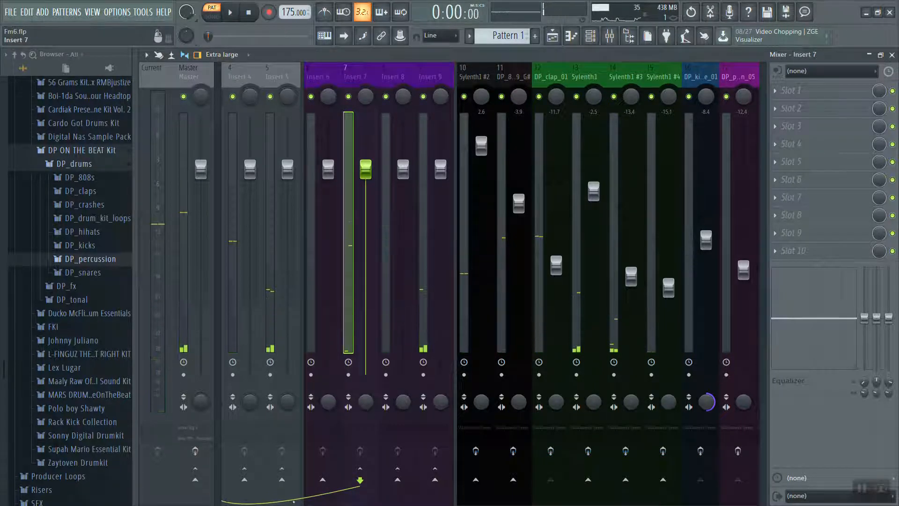
# Colour the Insert 2 to Insert 5 mixer tracks turquoise, darkened slightly in brightness
pyautogui.hscroll(-3, 278, 388)
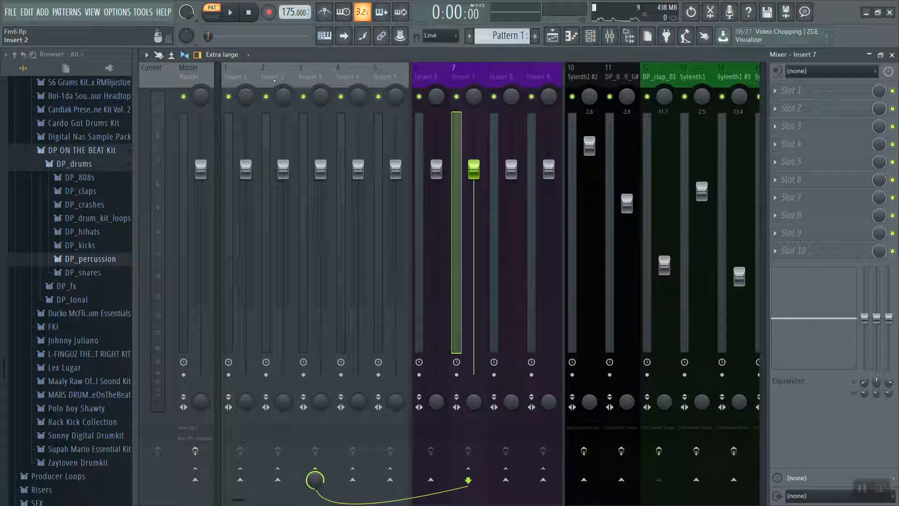
pyautogui.press('super')
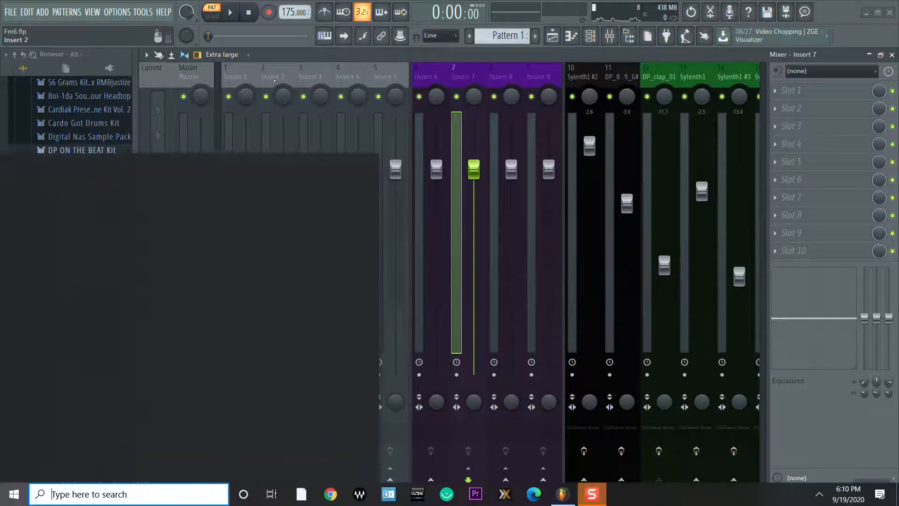
pyautogui.click(274, 79)
pyautogui.moveTo(301, 77); pyautogui.dragTo(378, 78)
pyautogui.rightClick(379, 79)
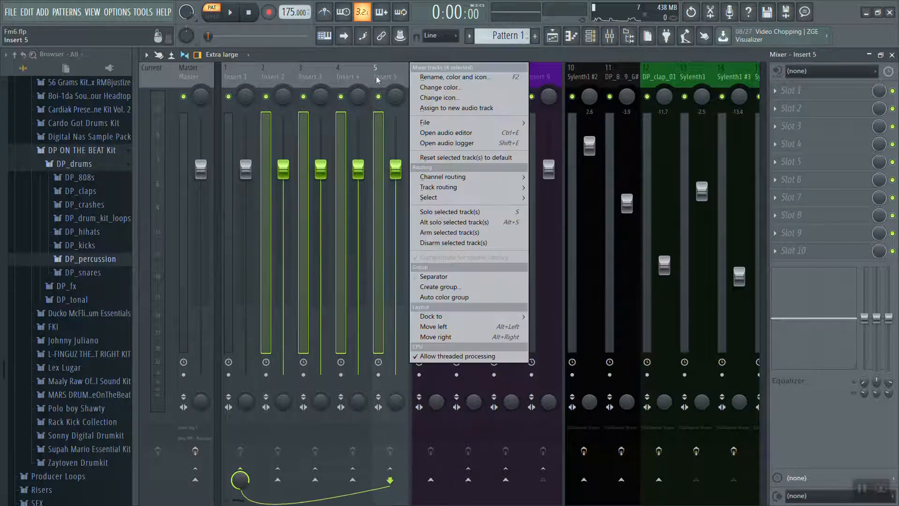
pyautogui.click(467, 87)
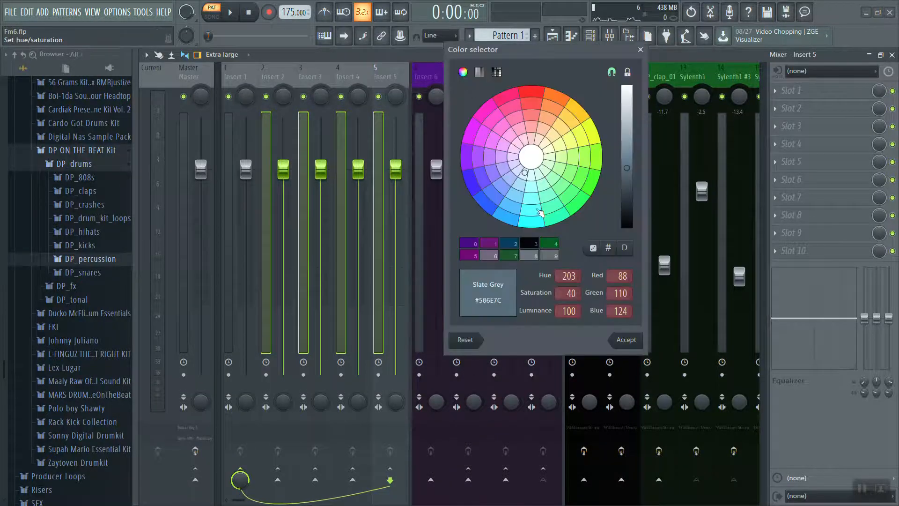
pyautogui.click(532, 221)
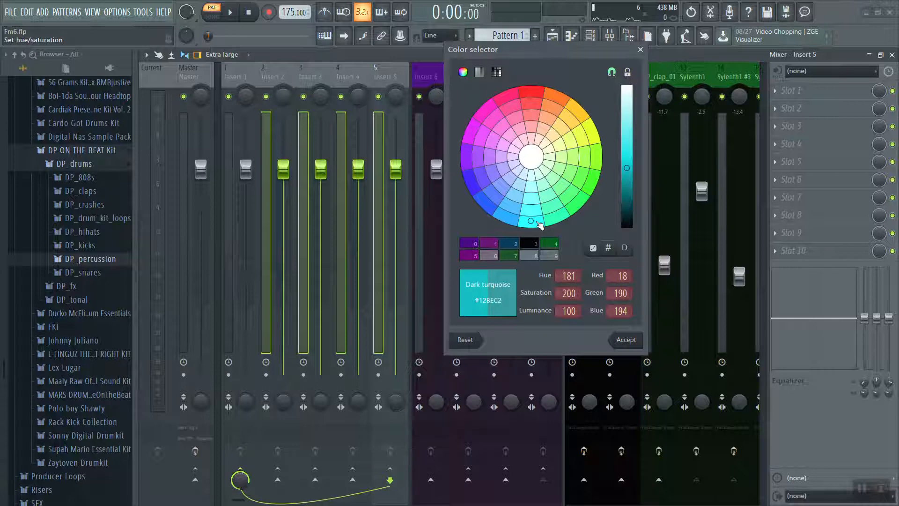
pyautogui.click(629, 186)
pyautogui.click(625, 339)
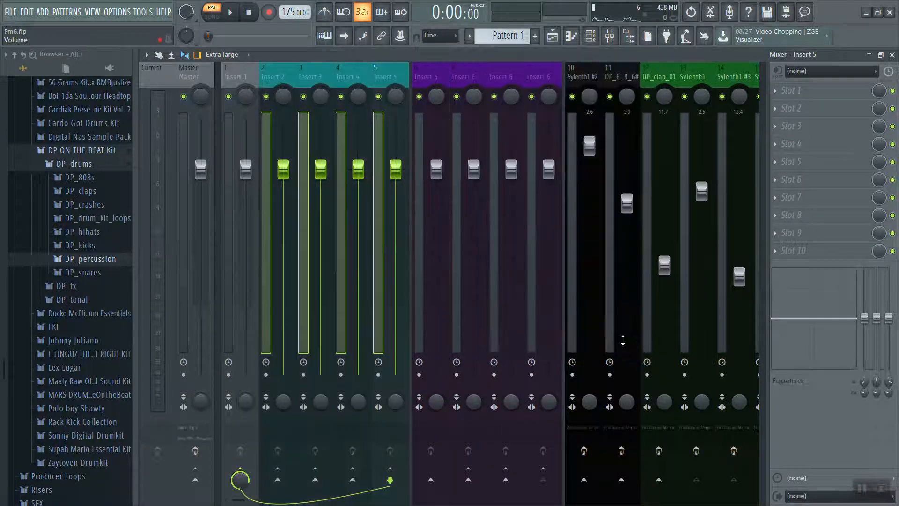
# Play the pattern briefly to check the signal through Inserts 2 to 5, and inspect where Insert 7 is routed
pyautogui.press('space')
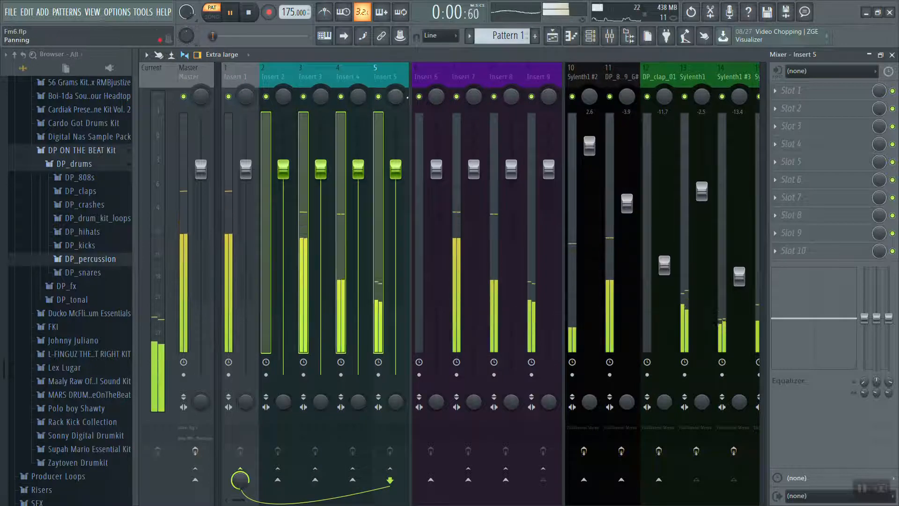
pyautogui.press('space')
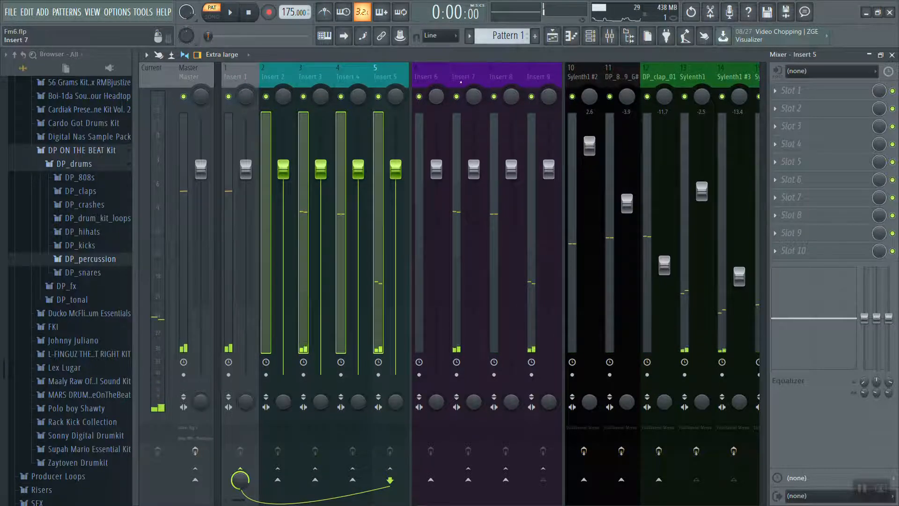
pyautogui.click(461, 79)
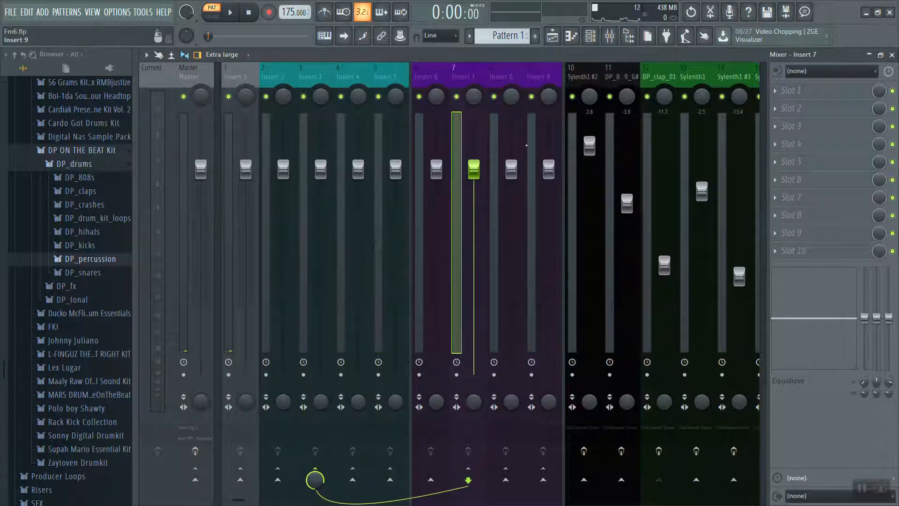
# Route Inserts 6 to 9 together to the Master only, and play the pattern to check that Inserts 1 to 5 are bypassed
pyautogui.click(434, 79)
pyautogui.keyDown('ctrl'); pyautogui.keyDown('shift'); pyautogui.click(477, 77); pyautogui.keyUp('shift'); pyautogui.keyUp('ctrl')
pyautogui.keyDown('ctrl'); pyautogui.keyDown('shift'); pyautogui.click(512, 79); pyautogui.keyUp('shift'); pyautogui.keyUp('ctrl')
pyautogui.keyDown('ctrl'); pyautogui.keyDown('shift'); pyautogui.click(548, 80); pyautogui.keyUp('shift'); pyautogui.keyUp('ctrl')
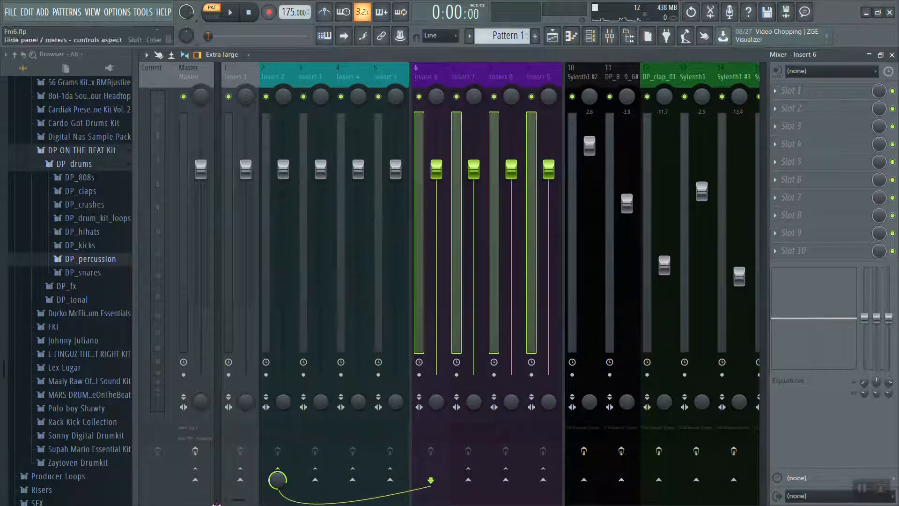
pyautogui.rightClick(195, 479)
pyautogui.click(216, 474)
pyautogui.press('space')
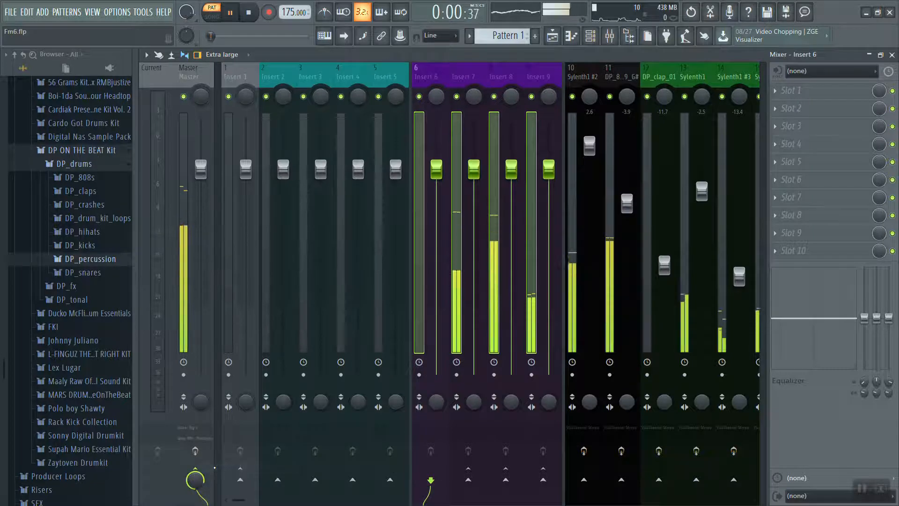
pyautogui.press('space')
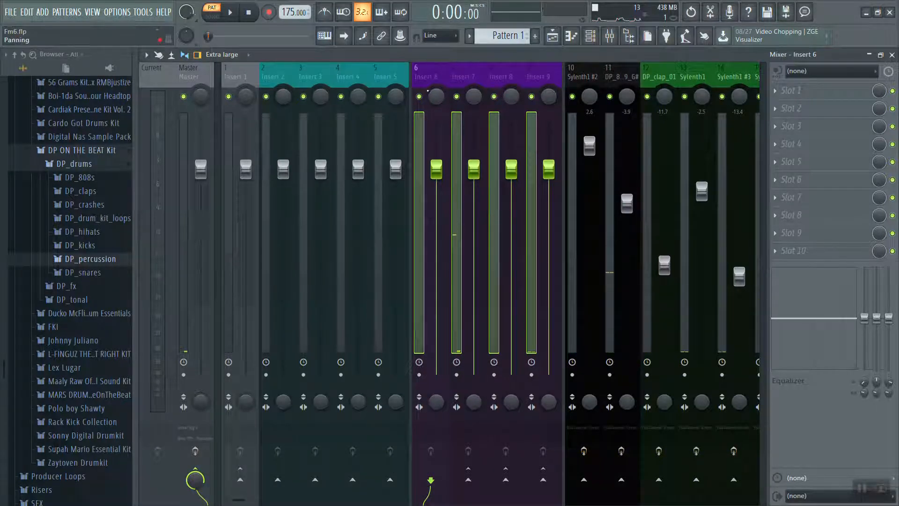
# Route Insert 6 to Insert 2 only and Insert 7 to Insert 3 only
pyautogui.click(469, 74)
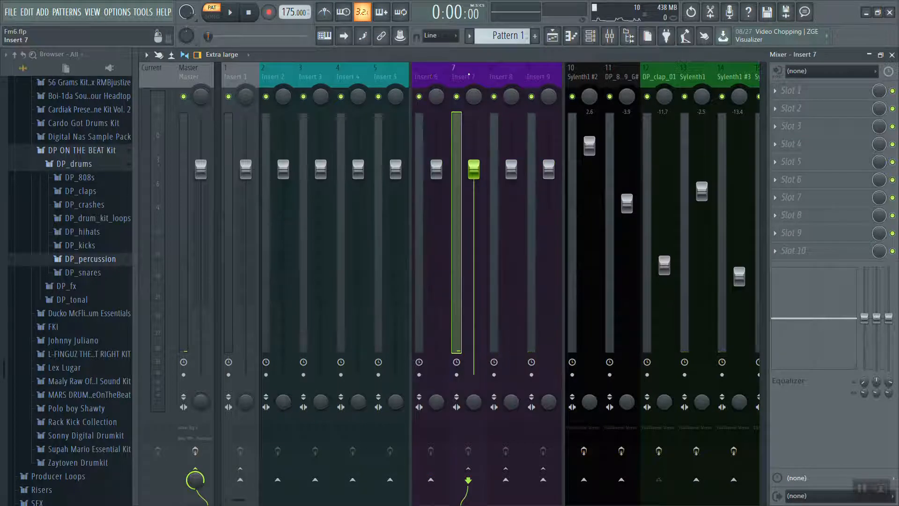
pyautogui.click(431, 75)
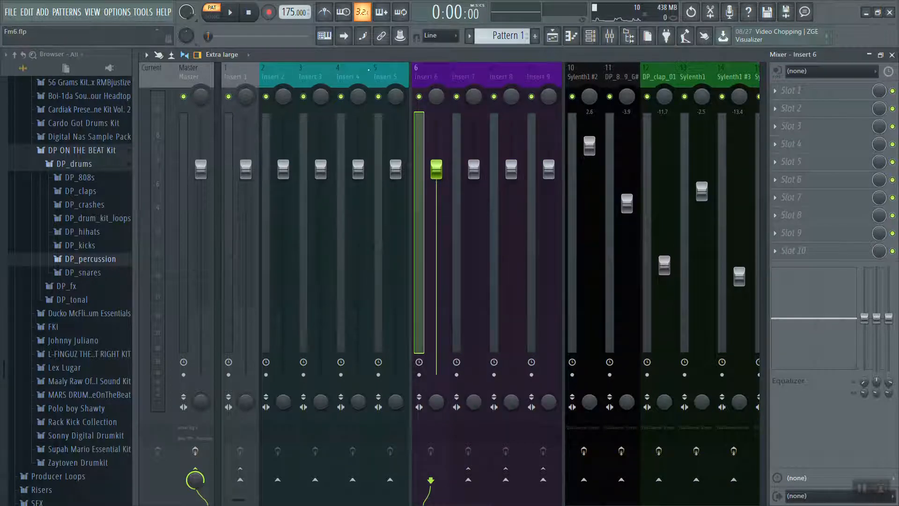
pyautogui.rightClick(277, 479)
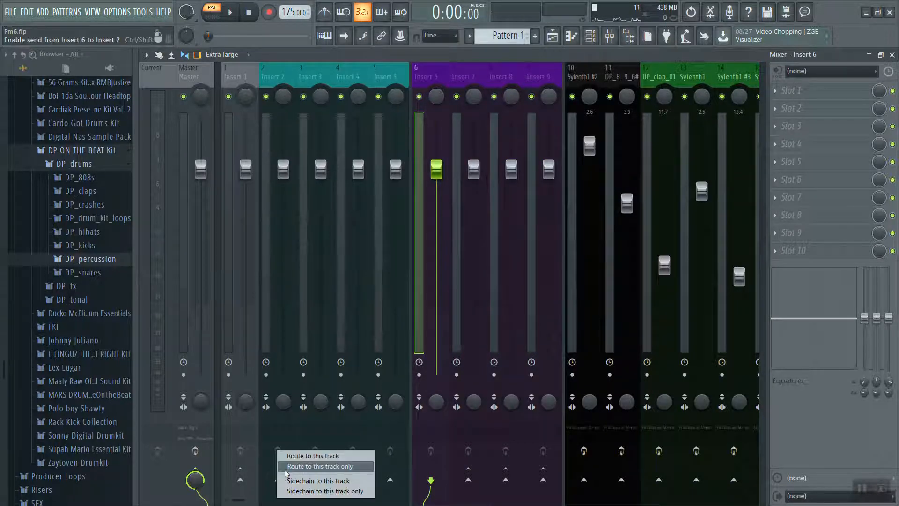
pyautogui.click(328, 468)
pyautogui.click(467, 79)
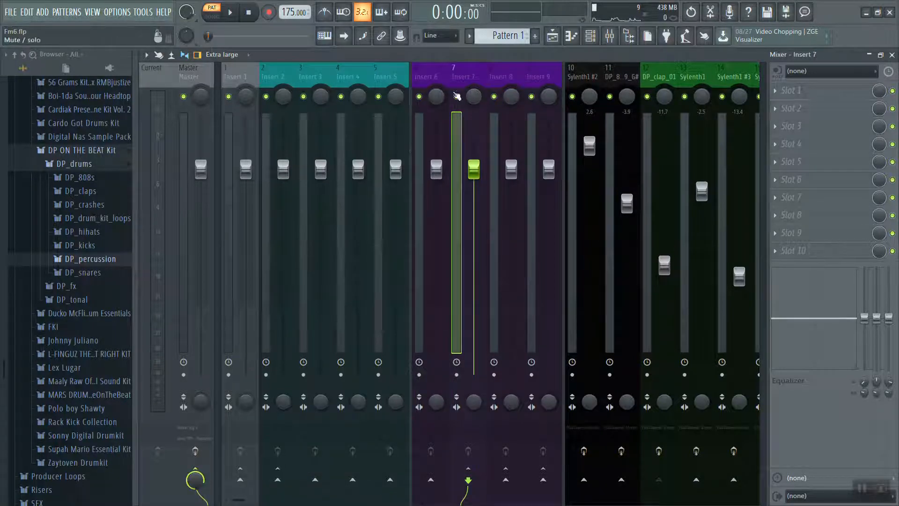
pyautogui.rightClick(315, 480)
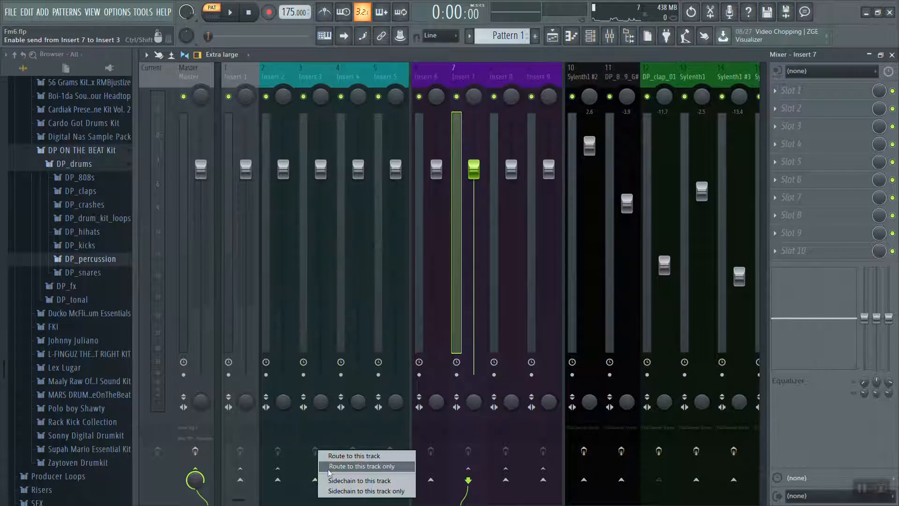
pyautogui.click(356, 466)
# Route Insert 8 to Insert 4 only and Insert 9 to Insert 5 only
pyautogui.click(498, 78)
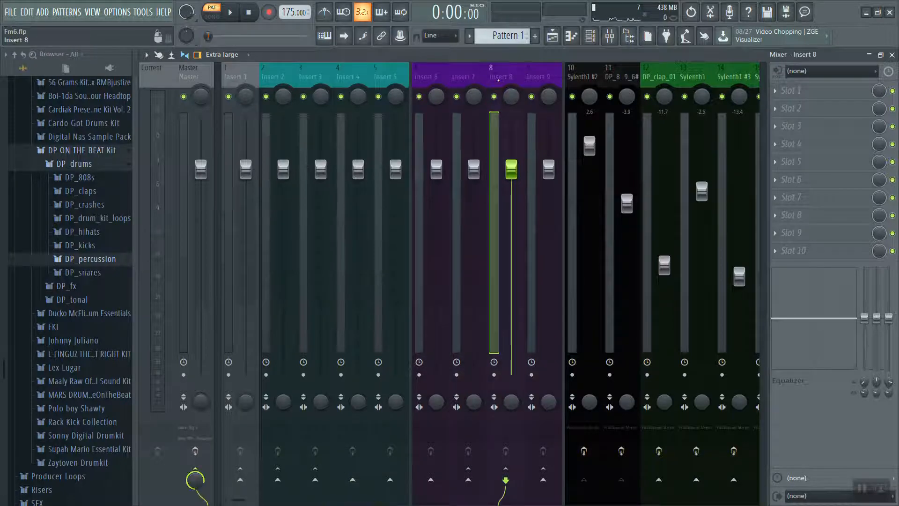
pyautogui.rightClick(352, 480)
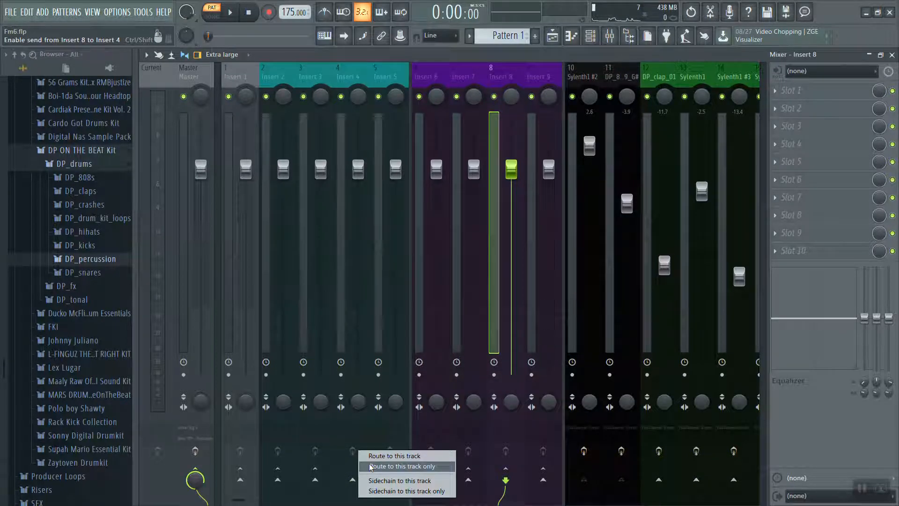
pyautogui.click(369, 466)
pyautogui.press('Right')
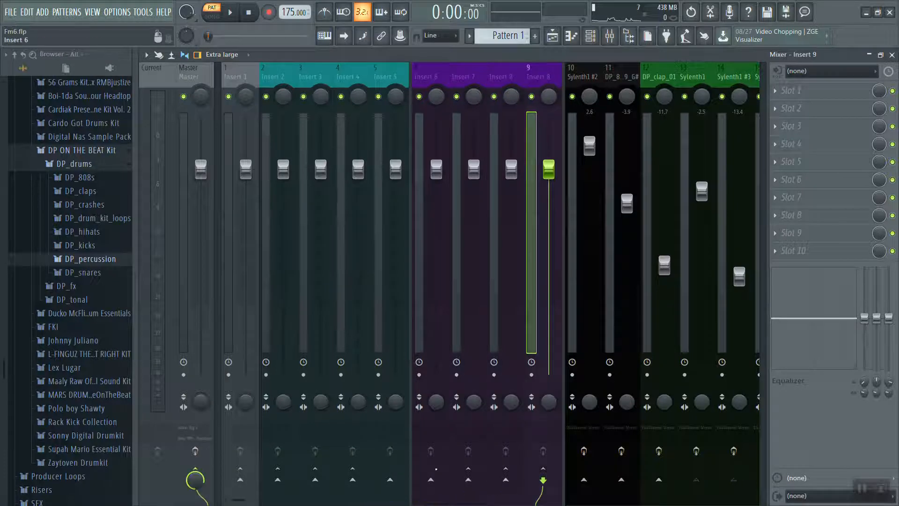
pyautogui.rightClick(390, 479)
pyautogui.click(407, 467)
# Play the pattern to check the signal through both bus layers, and look over the instrument and drum tracks in the mixer
pyautogui.press('space')
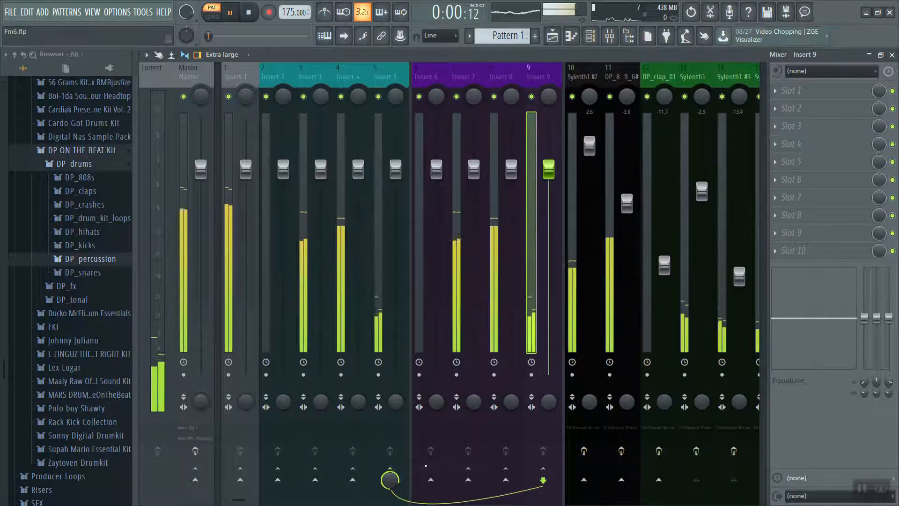
pyautogui.press('space')
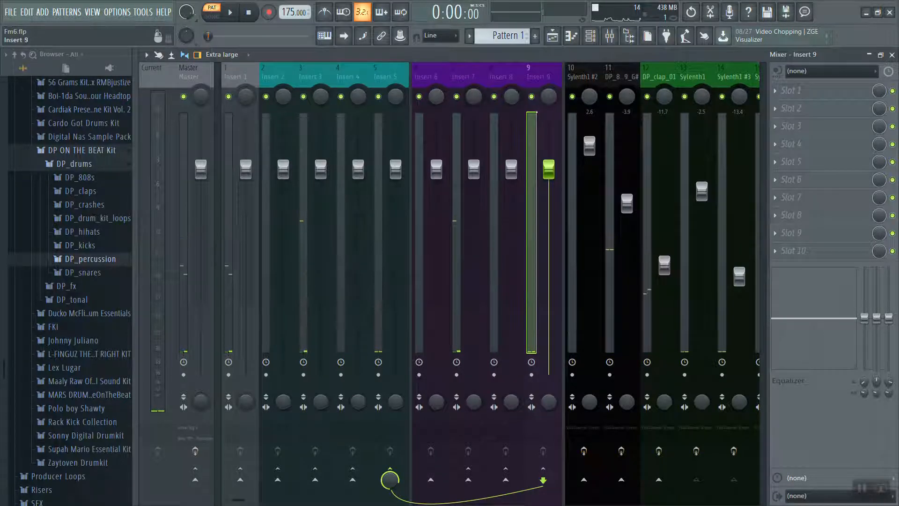
pyautogui.hscroll(3, 239, 500)
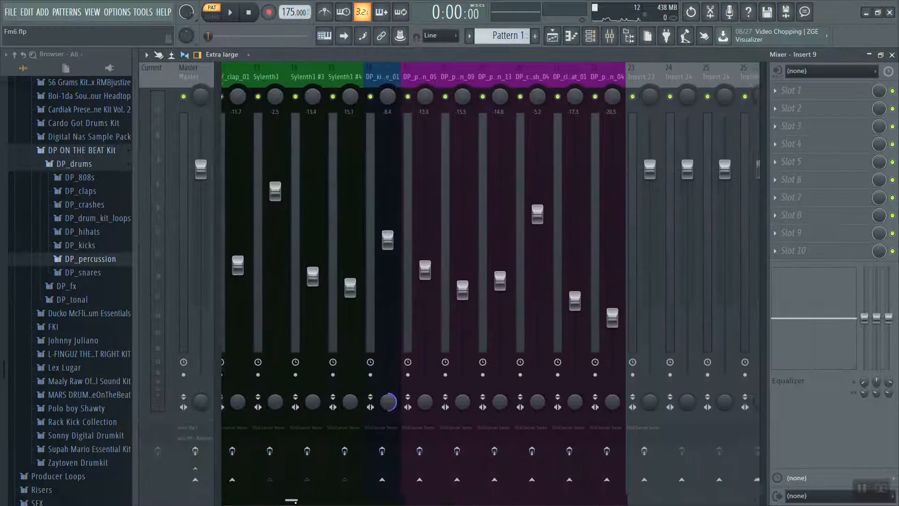
pyautogui.moveTo(297, 503); pyautogui.dragTo(262, 501)
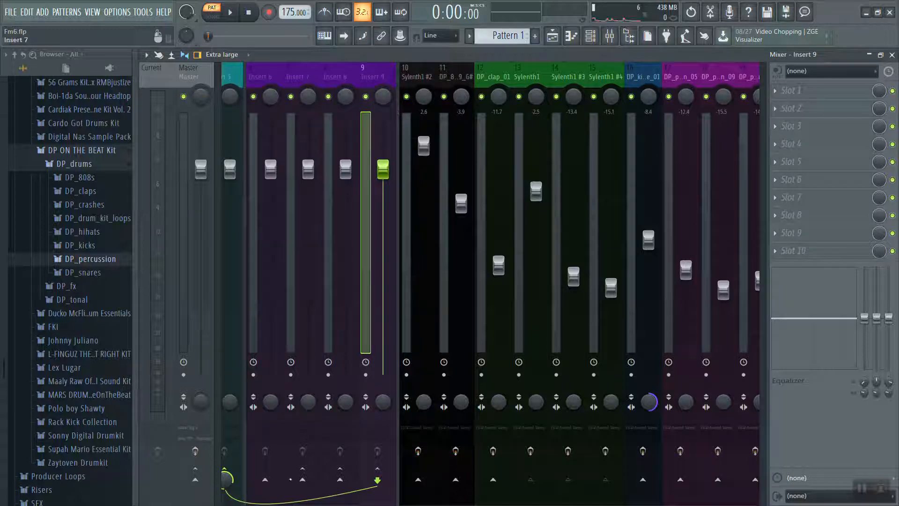
pyautogui.hscroll(-5, 302, 221)
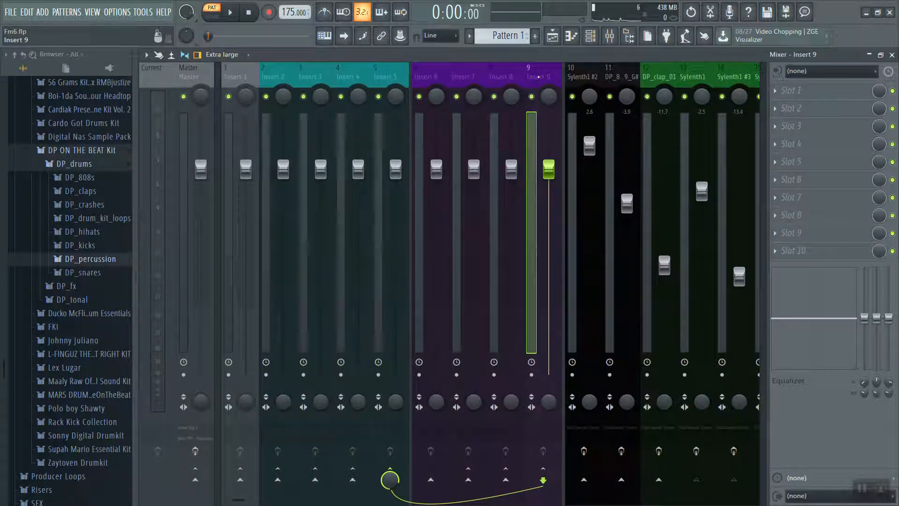
# Examine the routing of Inserts 7 to 9 and of Inserts 2 to 5 by selecting the tracks
pyautogui.click(515, 76)
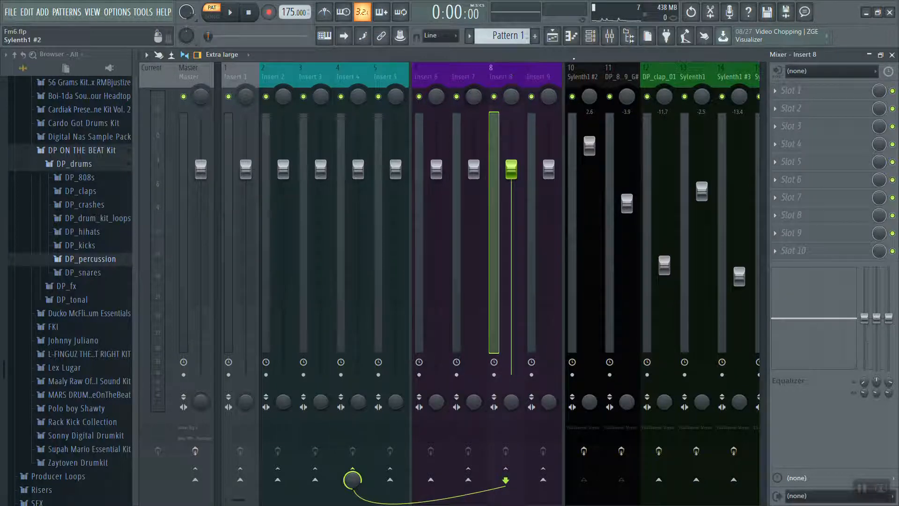
pyautogui.keyDown('ctrl'); pyautogui.click(536, 78); pyautogui.keyUp('ctrl')
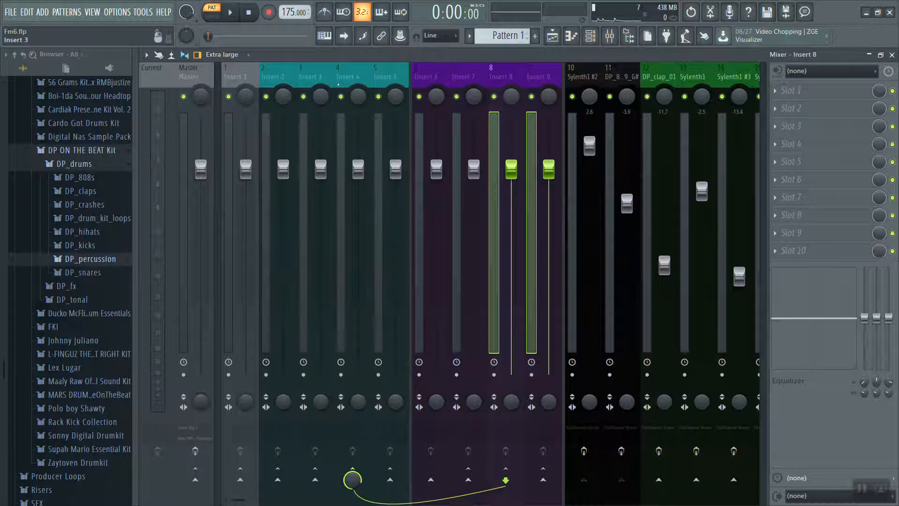
pyautogui.click(561, 89)
pyautogui.click(453, 76)
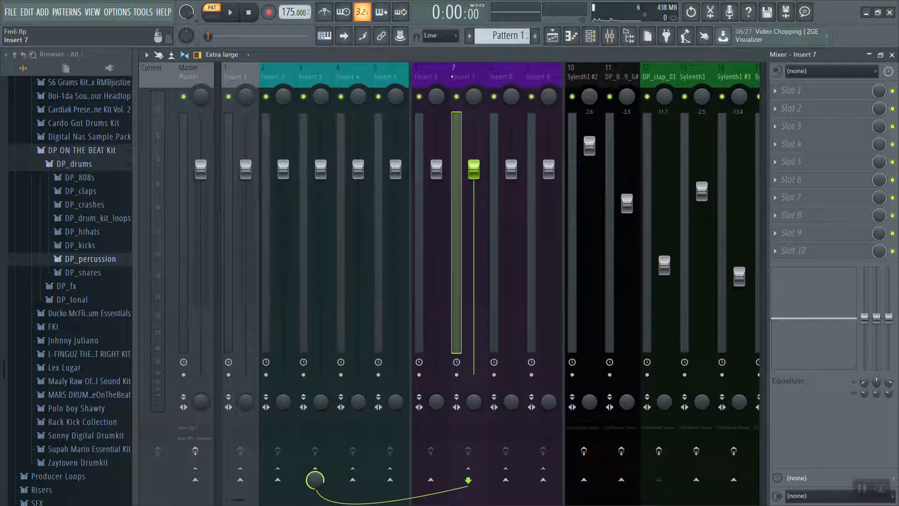
pyautogui.moveTo(309, 75); pyautogui.dragTo(194, 84)
pyautogui.click(280, 78)
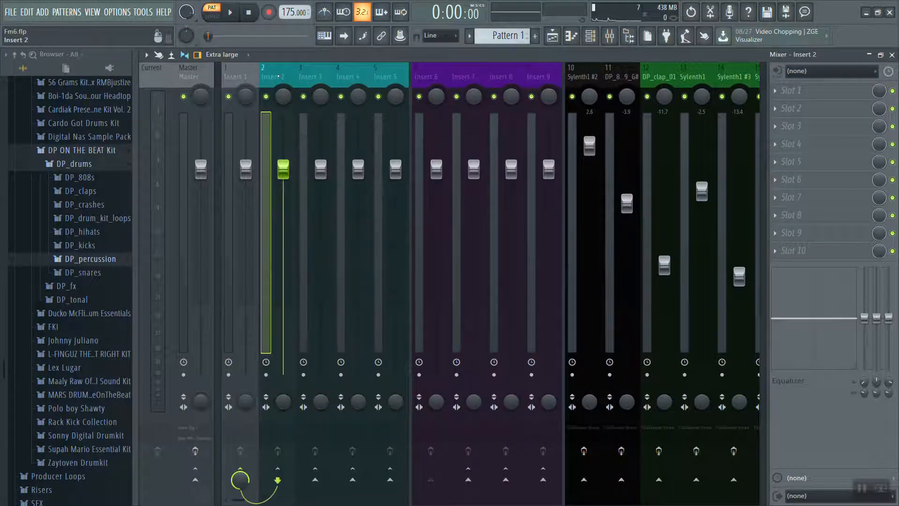
pyautogui.click(304, 80)
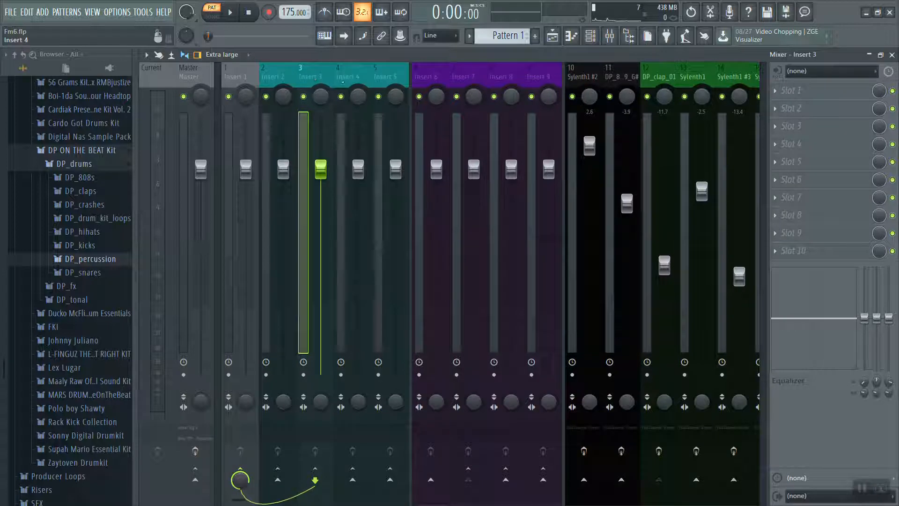
pyautogui.click(342, 79)
pyautogui.click(393, 79)
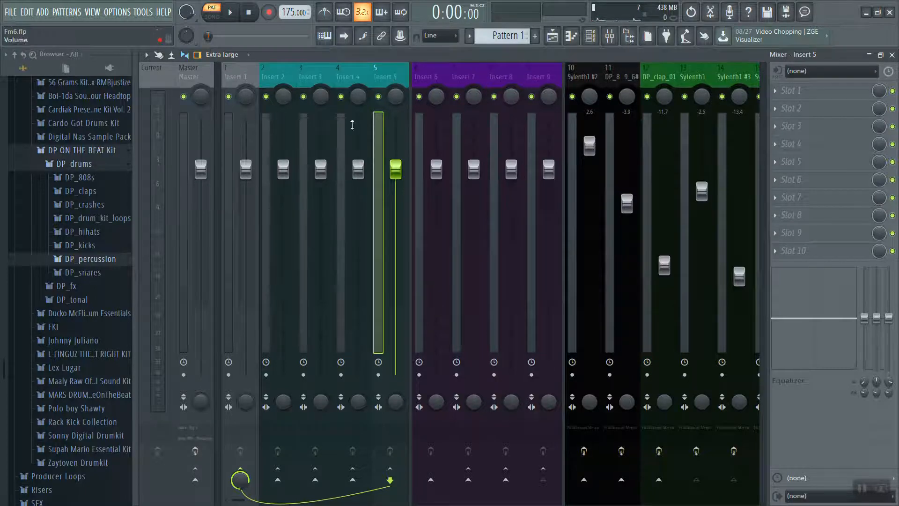
# Colour the Insert 1 mixer track purple (#6B1775) using a previously used colour
pyautogui.click(239, 75)
pyautogui.rightClick(258, 65)
pyautogui.click(305, 88)
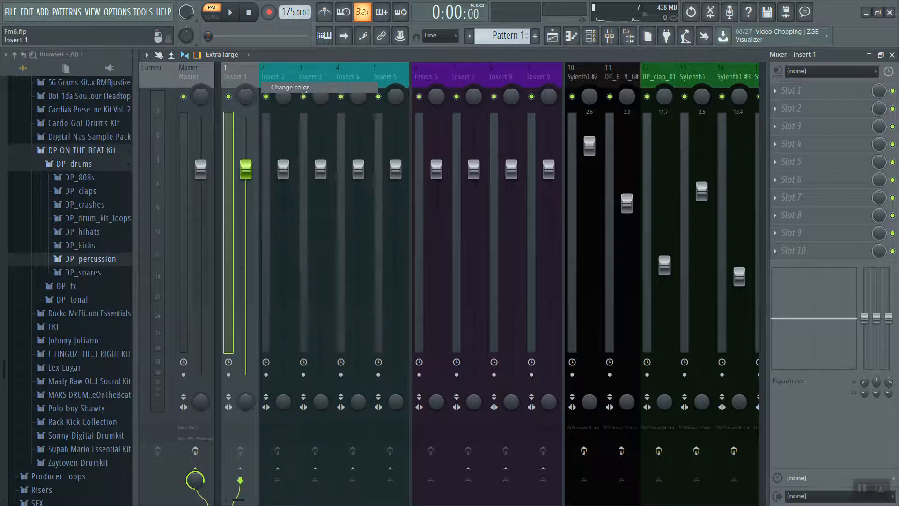
pyautogui.click(352, 250)
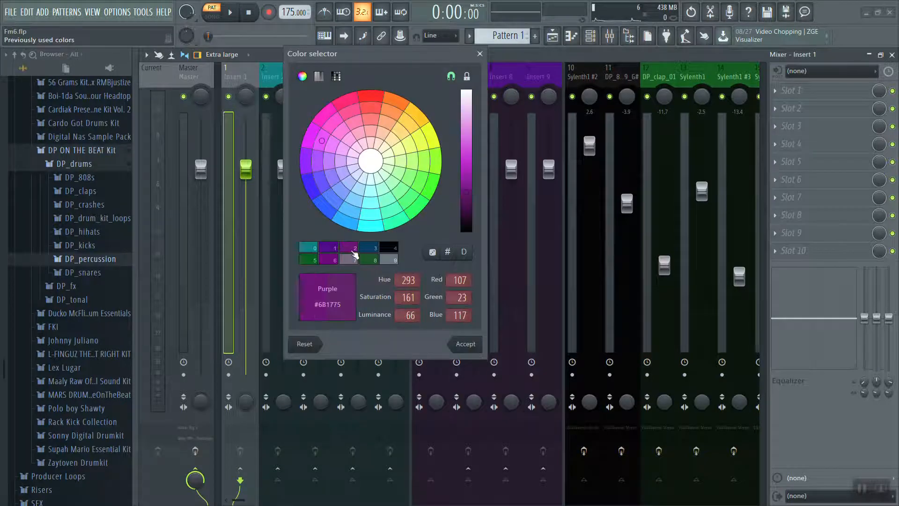
pyautogui.click(467, 344)
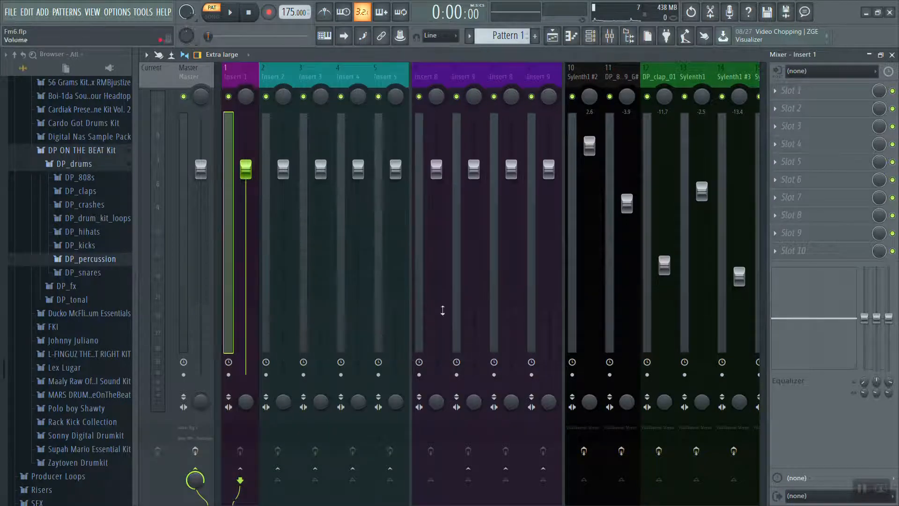
# Select Inserts 2 to 5 together and route them to Insert 1 only, taking their signal off the direct Master route
pyautogui.click(285, 70)
pyautogui.keyDown('ctrl'); pyautogui.keyDown('shift'); pyautogui.click(315, 76); pyautogui.keyUp('shift'); pyautogui.keyUp('ctrl')
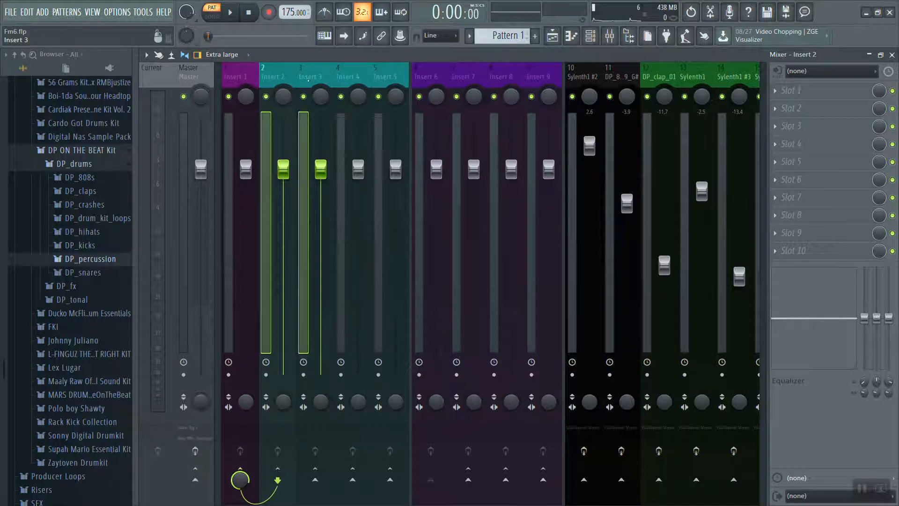
pyautogui.keyDown('ctrl'); pyautogui.keyDown('shift'); pyautogui.click(351, 76); pyautogui.keyUp('shift'); pyautogui.keyUp('ctrl')
pyautogui.keyDown('ctrl'); pyautogui.keyDown('shift'); pyautogui.click(388, 76); pyautogui.keyUp('shift'); pyautogui.keyUp('ctrl')
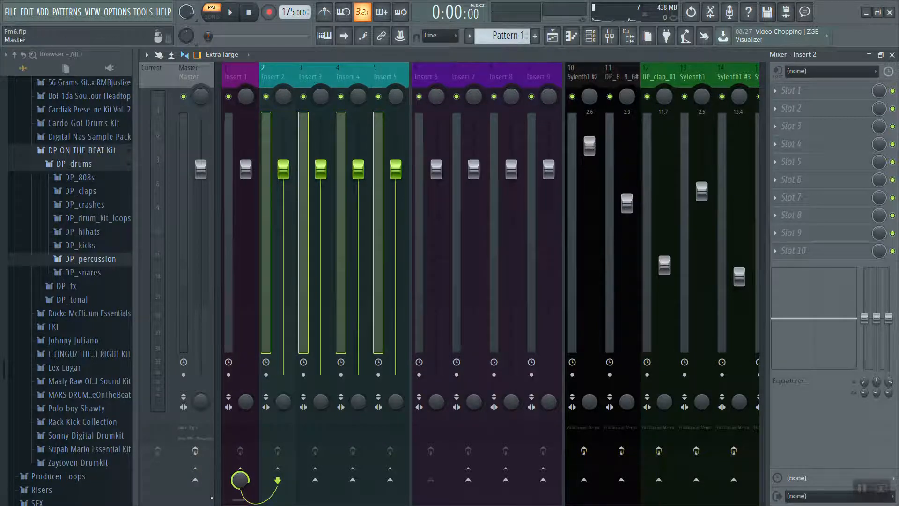
pyautogui.rightClick(200, 481)
pyautogui.click(384, 83)
pyautogui.moveTo(383, 83); pyautogui.dragTo(281, 80)
pyautogui.rightClick(196, 480)
pyautogui.click(236, 468)
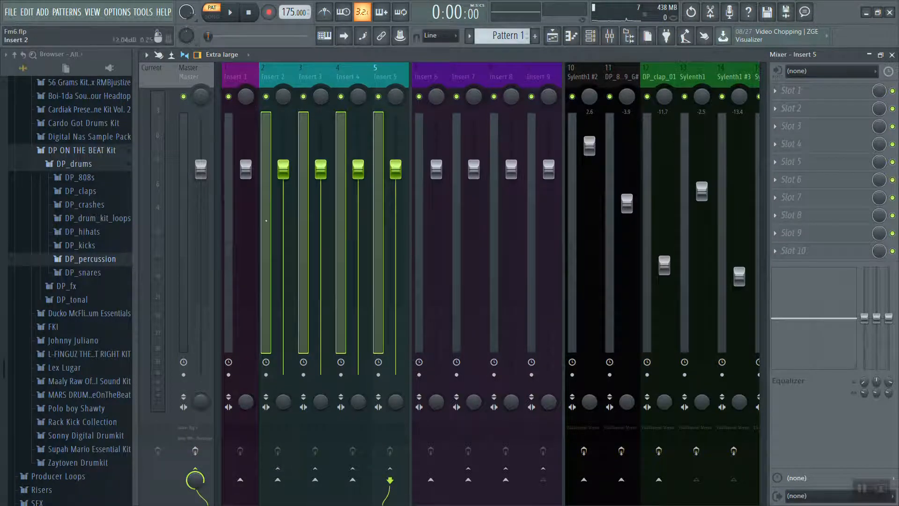
pyautogui.rightClick(240, 479)
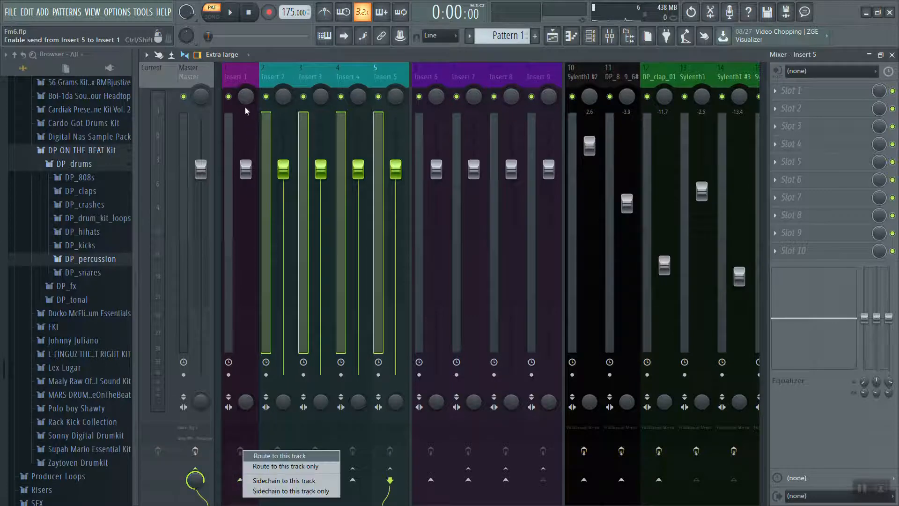
pyautogui.click(275, 467)
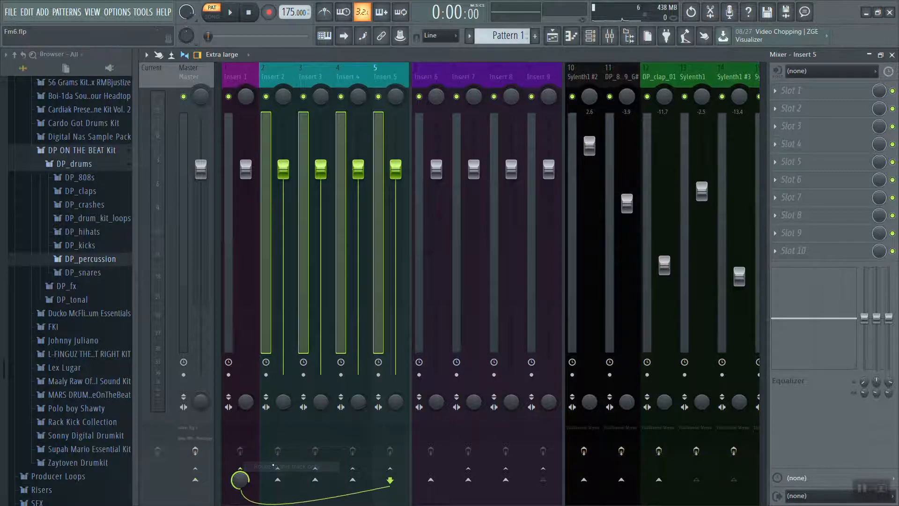
# Play the pattern and mute, select and unmute Insert 1 to check that the whole beat passes through it
pyautogui.press('space')
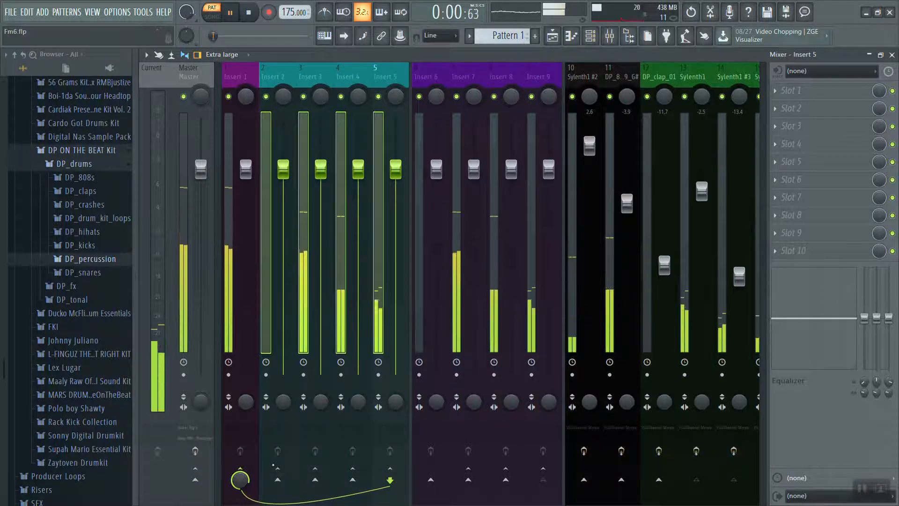
pyautogui.click(229, 97)
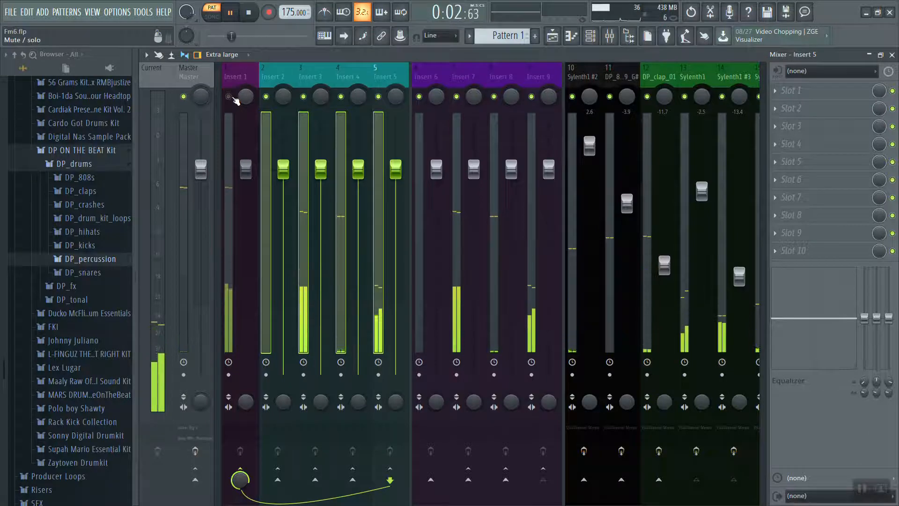
pyautogui.click(238, 72)
pyautogui.click(274, 71)
pyautogui.click(238, 73)
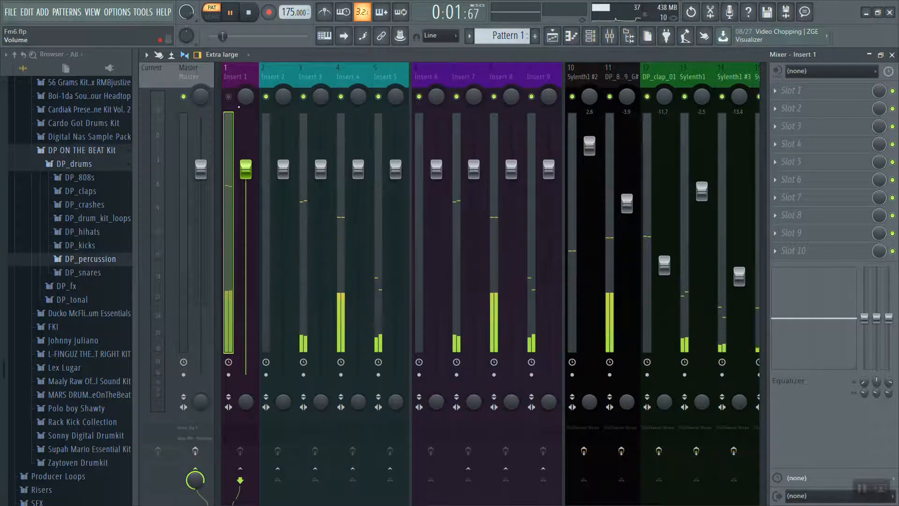
pyautogui.click(229, 96)
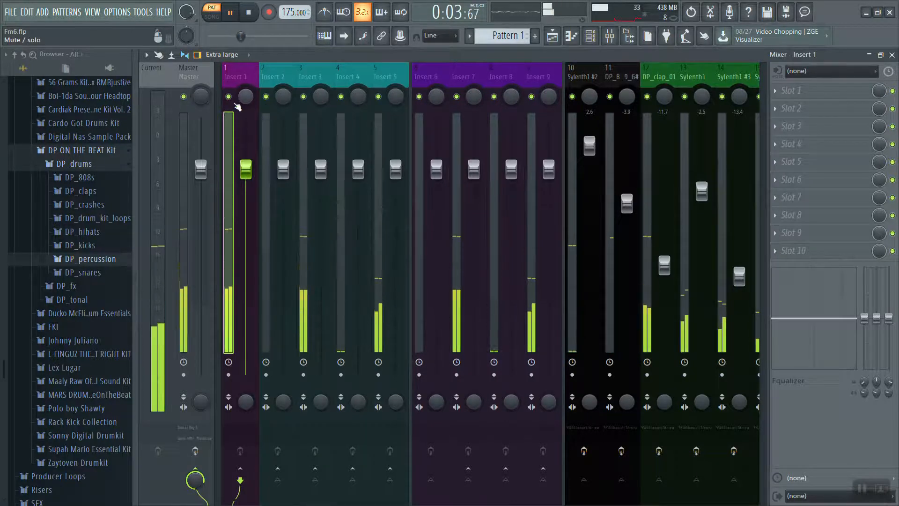
pyautogui.press('space')
# Lower the faders of Inserts 2 and 4 to about -0.5 dB and Insert 3 to about -2.2 dB, and reselect Insert 1
pyautogui.moveTo(283, 168); pyautogui.dragTo(358, 173)
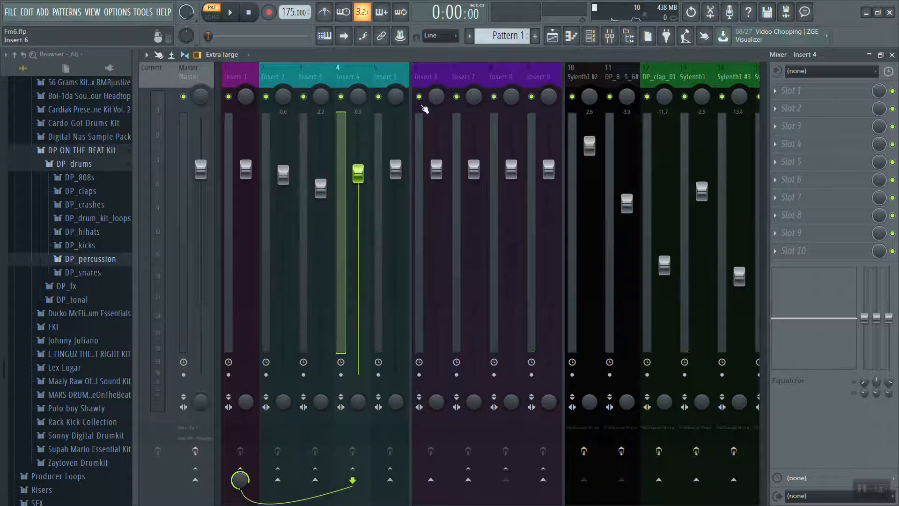
pyautogui.click(425, 109)
pyautogui.scroll(-20, 434, 79)
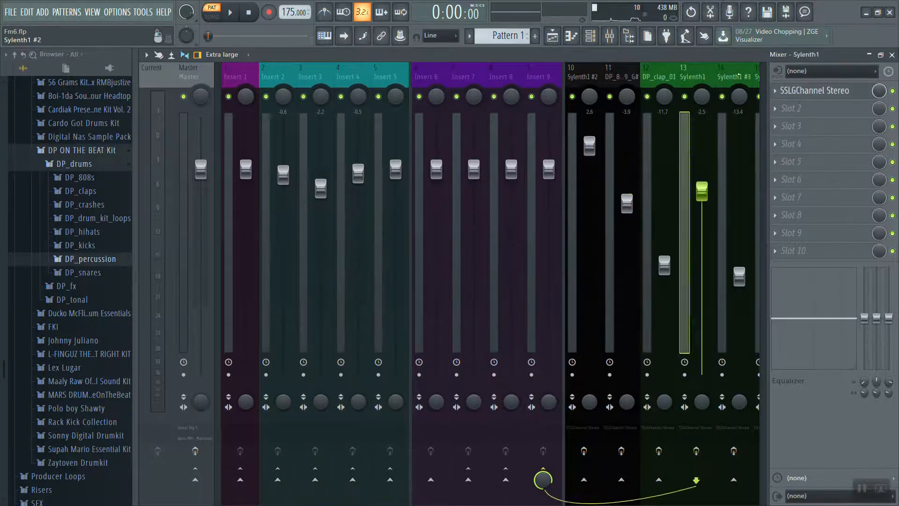
pyautogui.scroll(20, 435, 79)
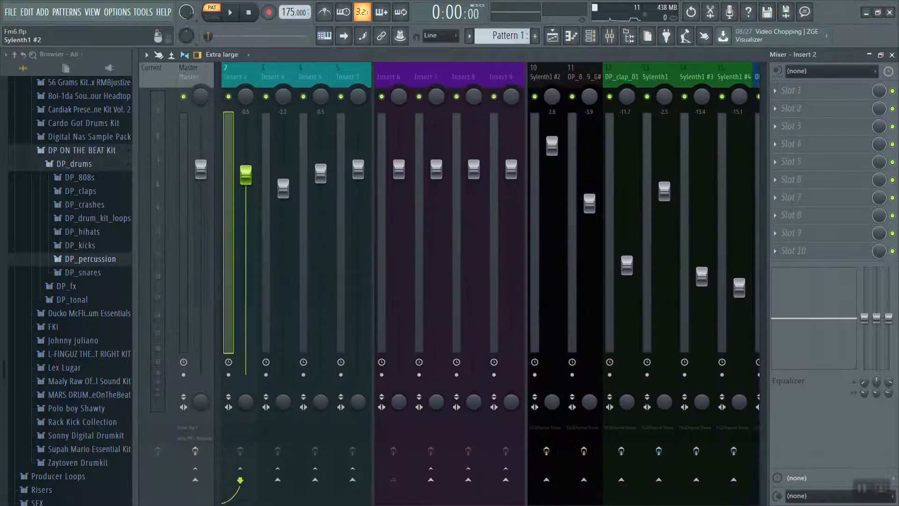
pyautogui.click(278, 79)
pyautogui.scroll(2, 277, 79)
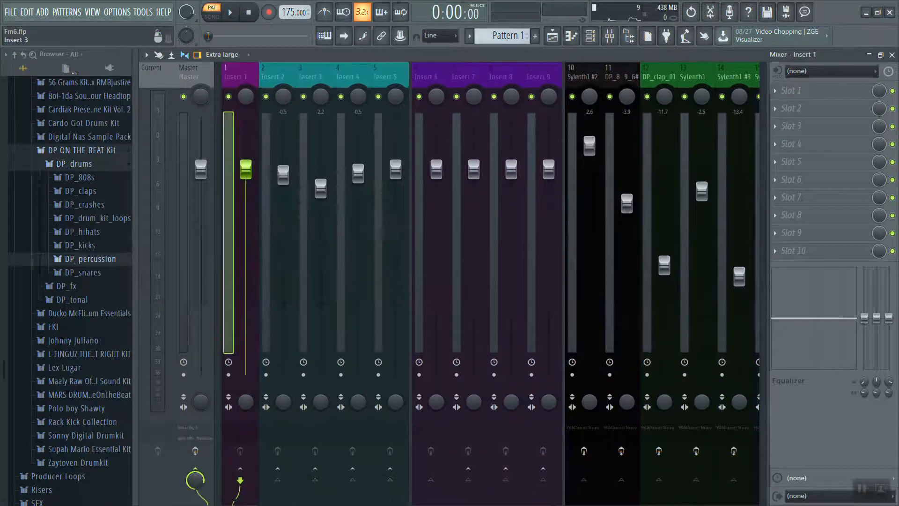